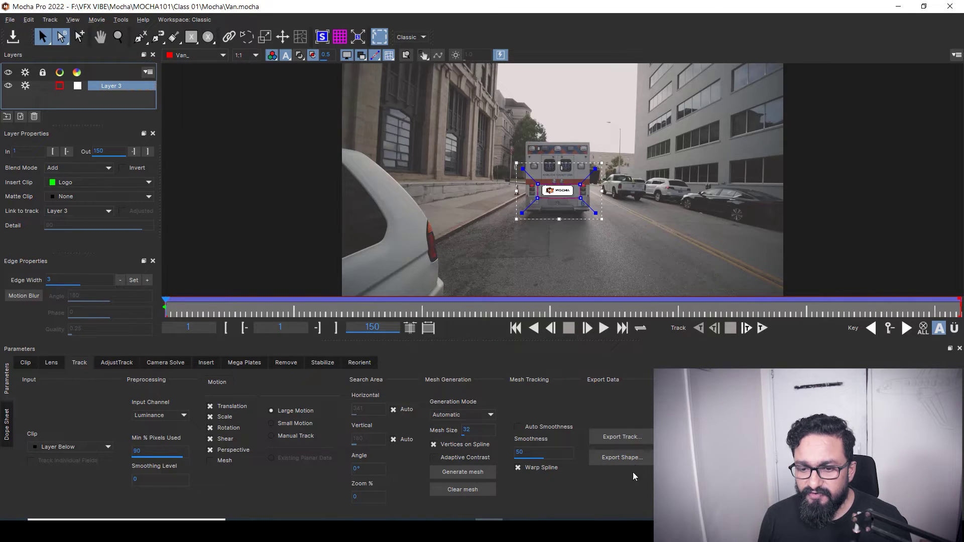
- Play back part of the shot to check the tracked logo on the ambulance, and return to the first frame
{"action": "key", "text": "t"}
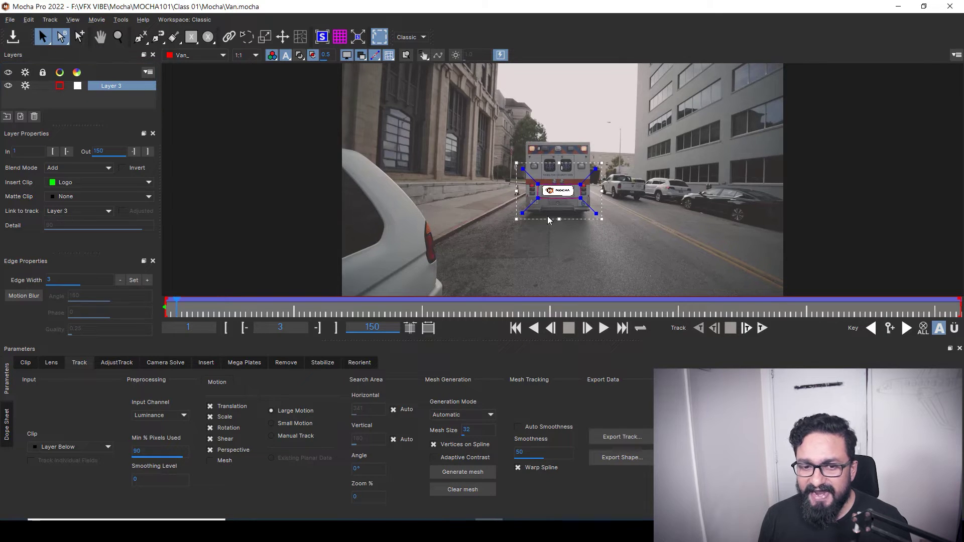
{"action": "left_click", "coordinate": [604, 328]}
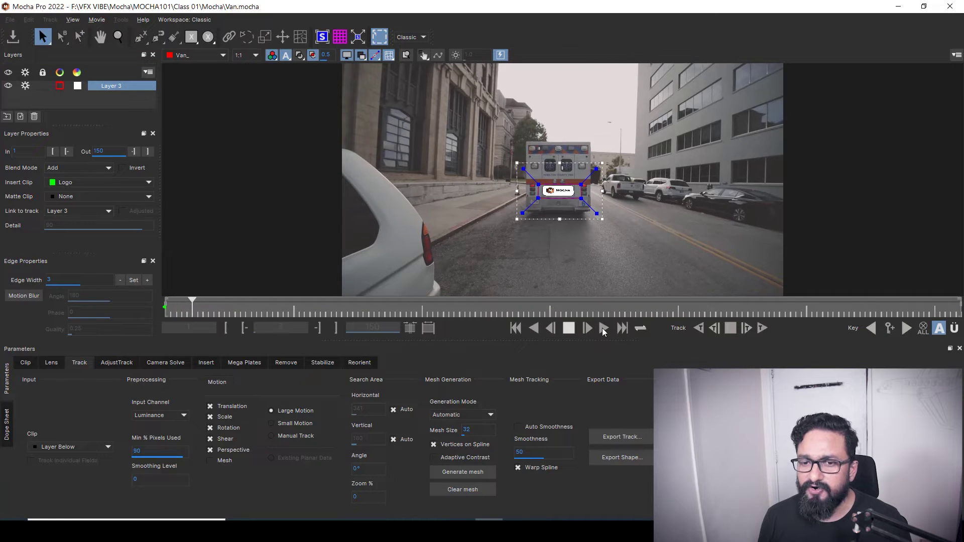
{"action": "left_click", "coordinate": [569, 328]}
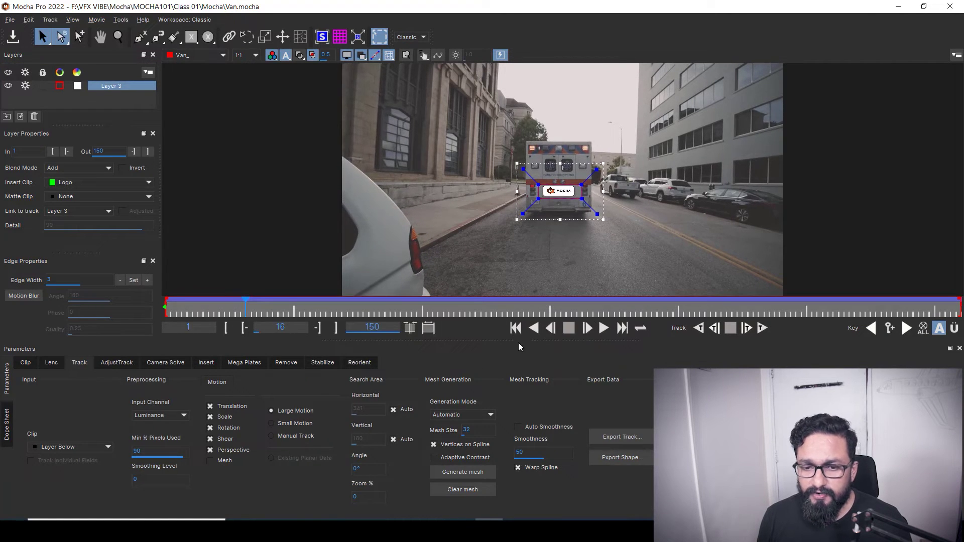
{"action": "left_click", "coordinate": [515, 328]}
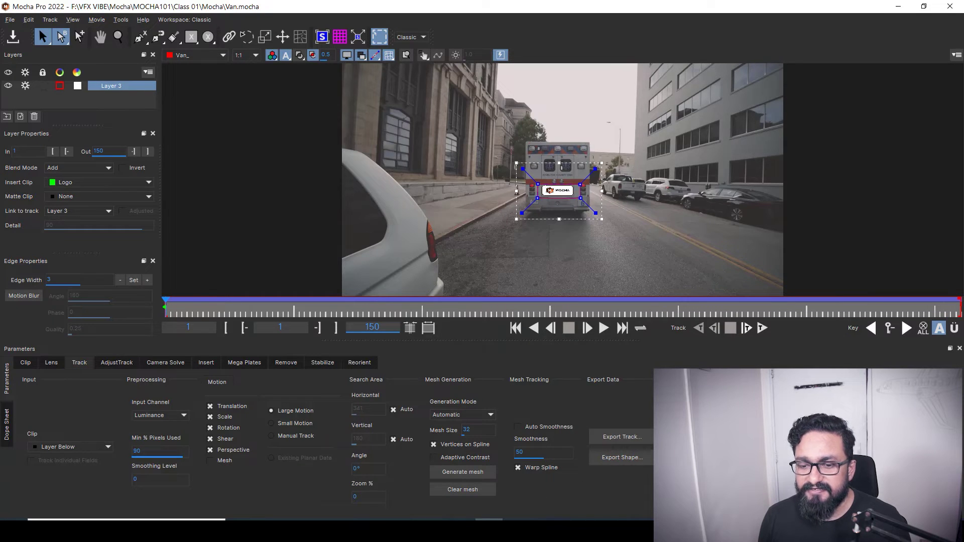
- Start exporting the tracking data of Layer 3 and set the export format to Nuke Corner Pin (*.nk)
{"action": "left_click", "coordinate": [625, 440]}
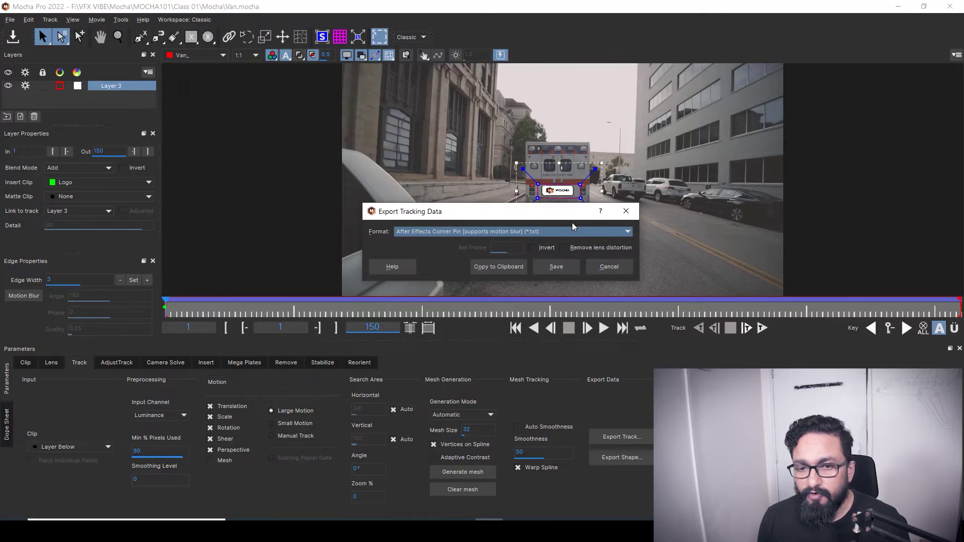
{"action": "left_click", "coordinate": [628, 233]}
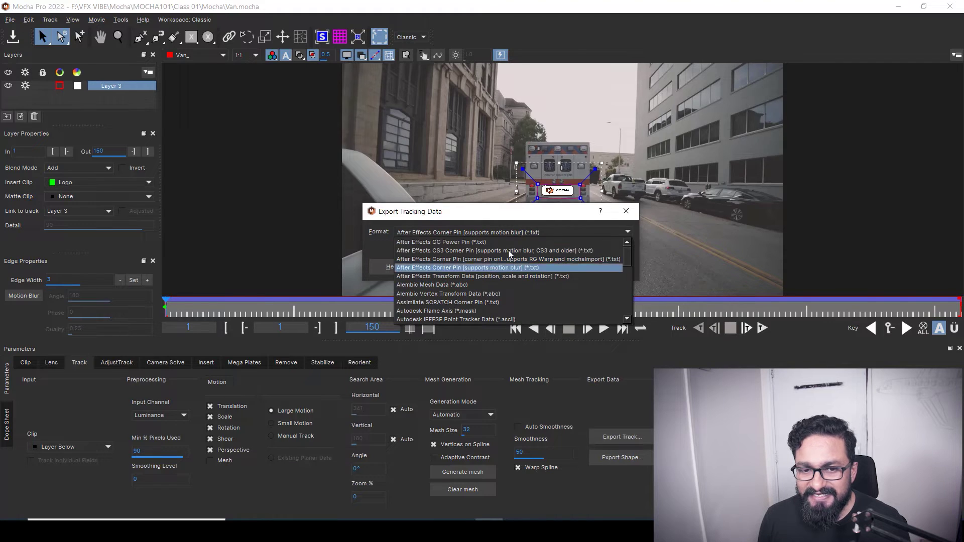
{"action": "scroll", "coordinate": [506, 252], "scroll_direction": "down", "scroll_amount": 1}
{"action": "scroll", "coordinate": [505, 252], "scroll_direction": "up", "scroll_amount": 2}
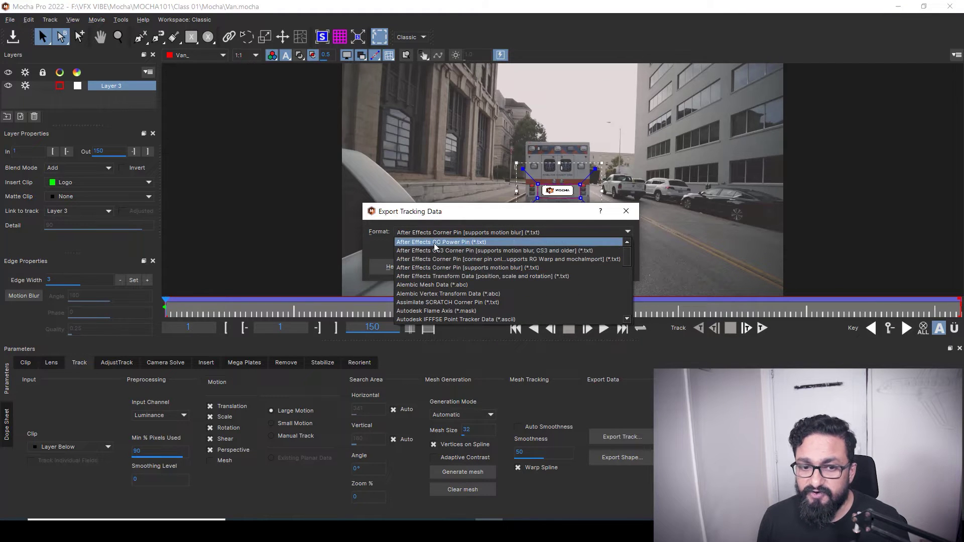
{"action": "scroll", "coordinate": [434, 246], "scroll_direction": "up", "scroll_amount": 2}
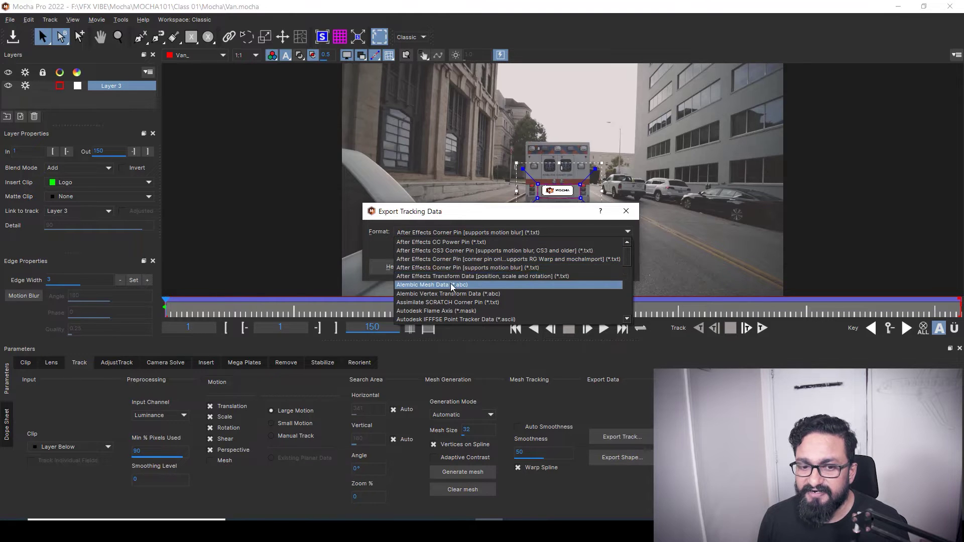
{"action": "scroll", "coordinate": [450, 282], "scroll_direction": "down", "scroll_amount": 1}
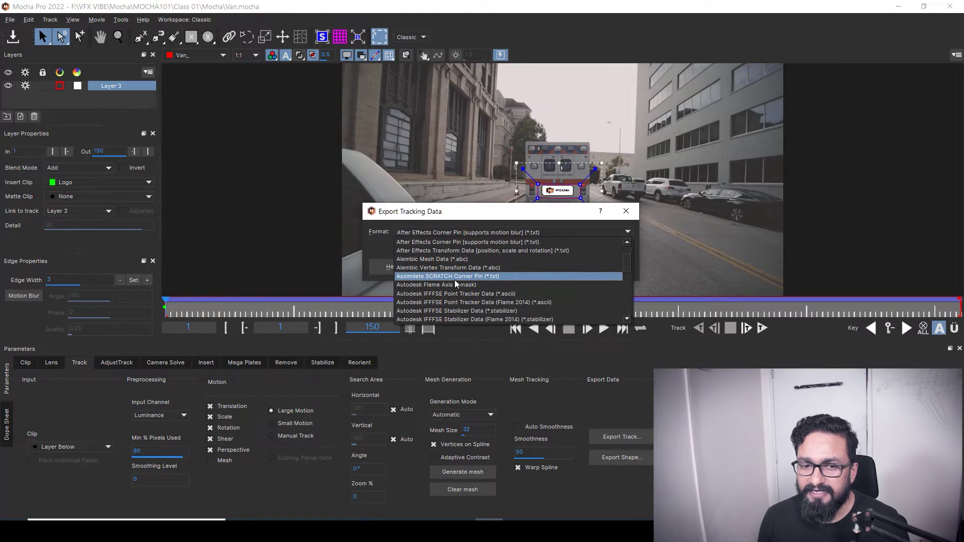
{"action": "scroll", "coordinate": [471, 280], "scroll_direction": "down", "scroll_amount": 2}
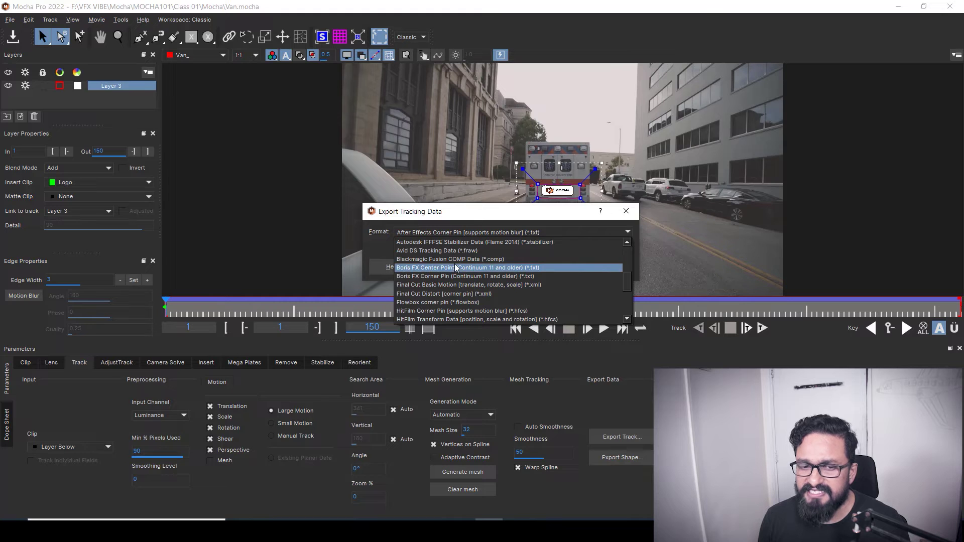
{"action": "scroll", "coordinate": [471, 282], "scroll_direction": "down", "scroll_amount": 1}
{"action": "scroll", "coordinate": [472, 282], "scroll_direction": "down", "scroll_amount": 6}
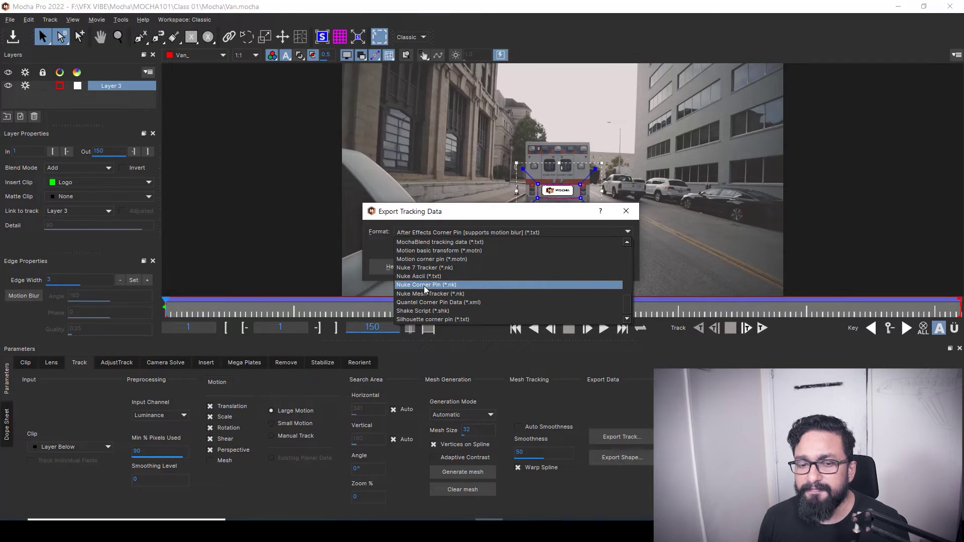
{"action": "left_click", "coordinate": [424, 285]}
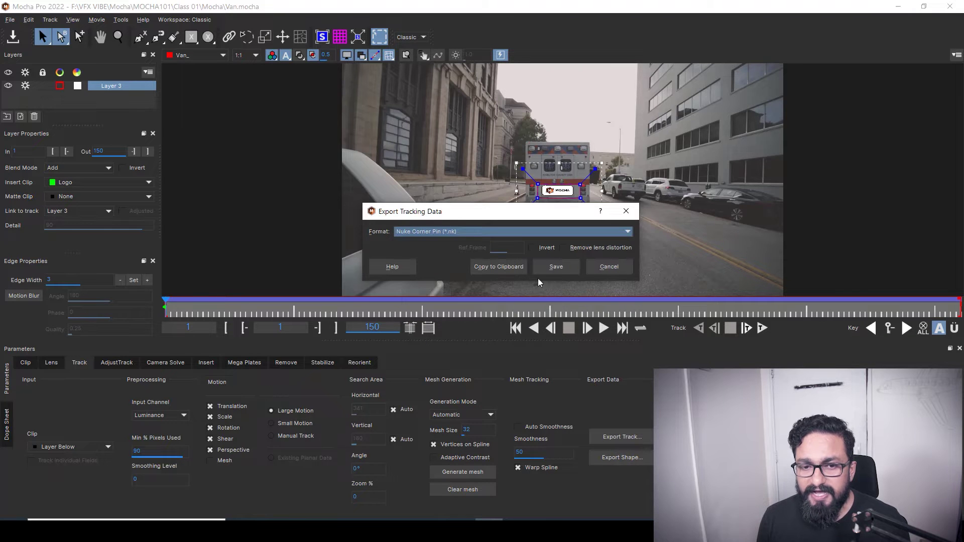
{"action": "left_click_drag", "start_coordinate": [452, 213], "coordinate": [451, 210]}
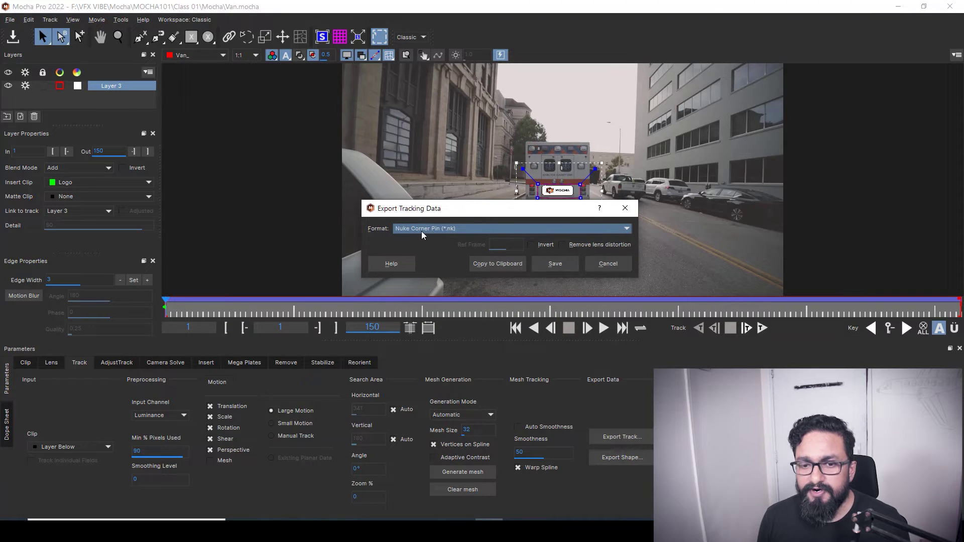
{"action": "left_click", "coordinate": [472, 269]}
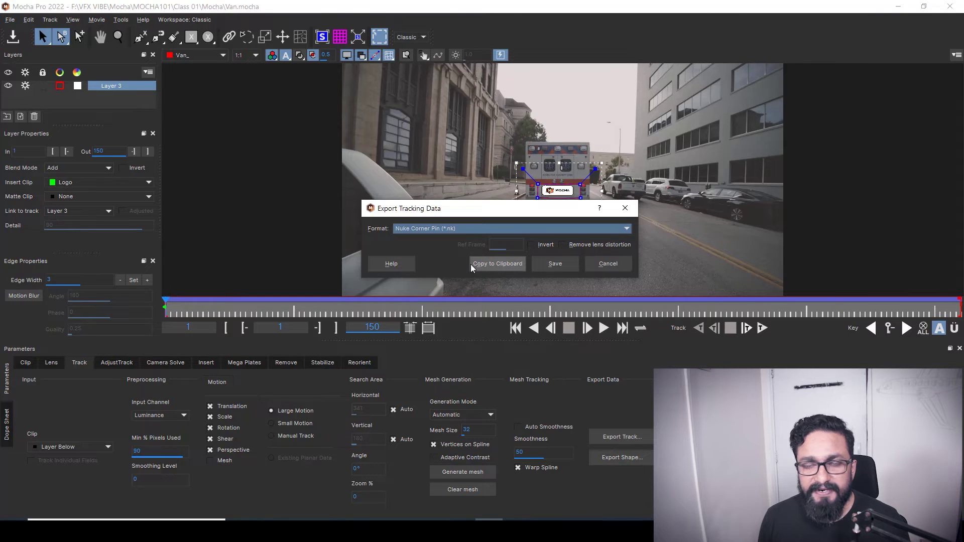
- Begin saving the tracking data to file, and create and open a new folder named Export inside MOCHA101 > Class 02
{"action": "left_click", "coordinate": [556, 264]}
{"action": "left_click_drag", "start_coordinate": [523, 204], "coordinate": [480, 181]}
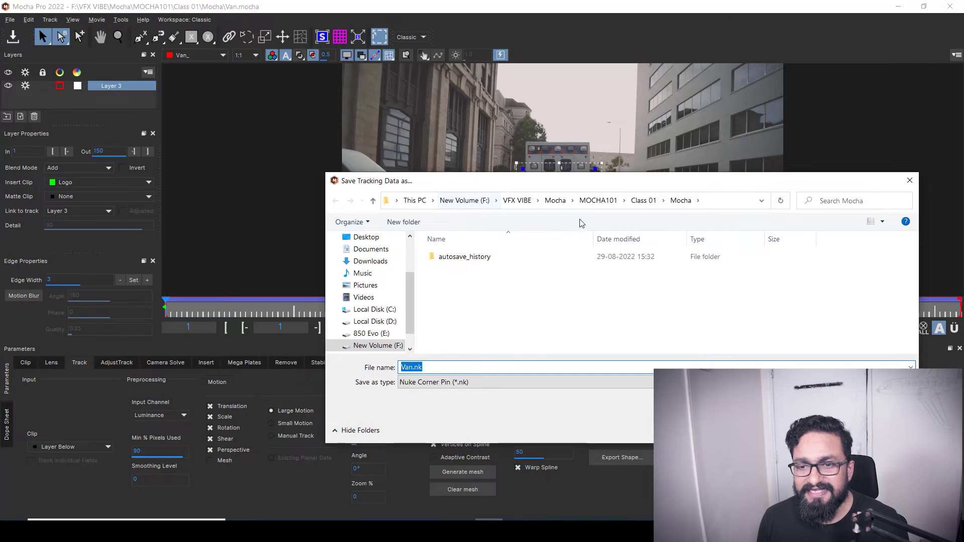
{"action": "left_click", "coordinate": [598, 200]}
{"action": "double_click", "coordinate": [451, 269]}
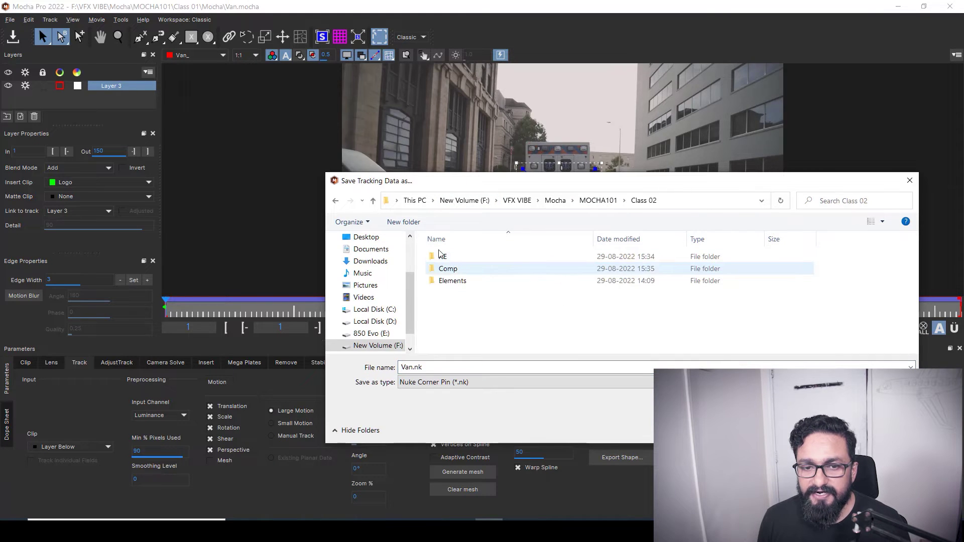
{"action": "left_click", "coordinate": [401, 223]}
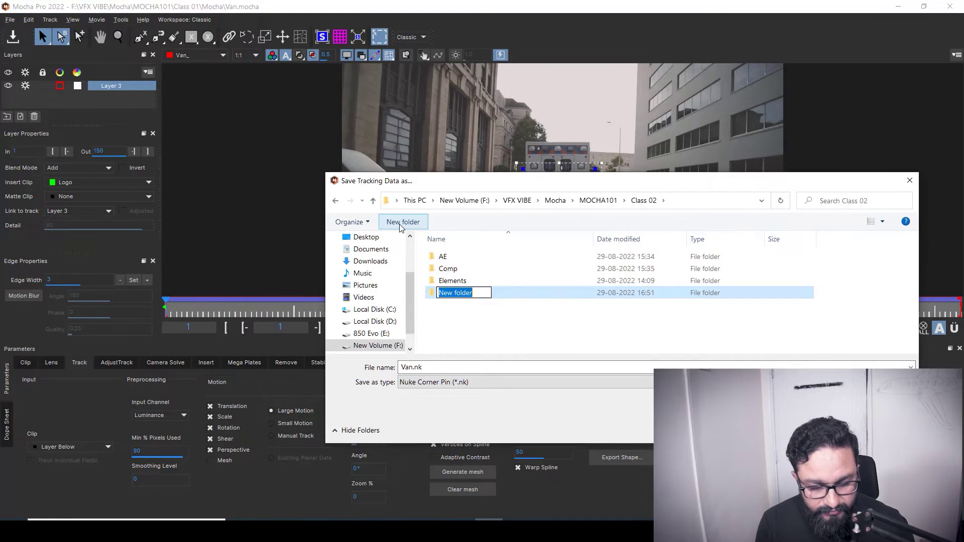
{"action": "type", "text": "Export"}
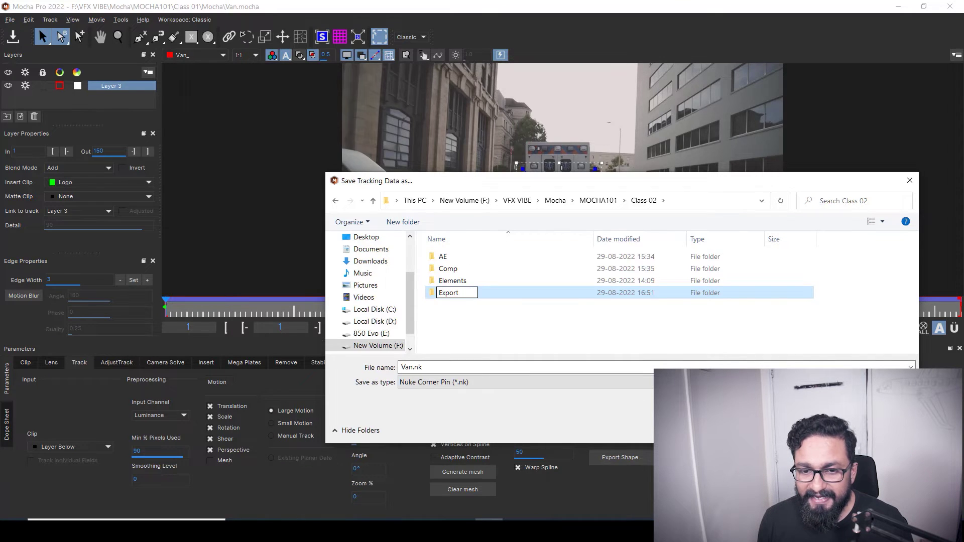
{"action": "key", "text": "Return"}
{"action": "double_click", "coordinate": [451, 295]}
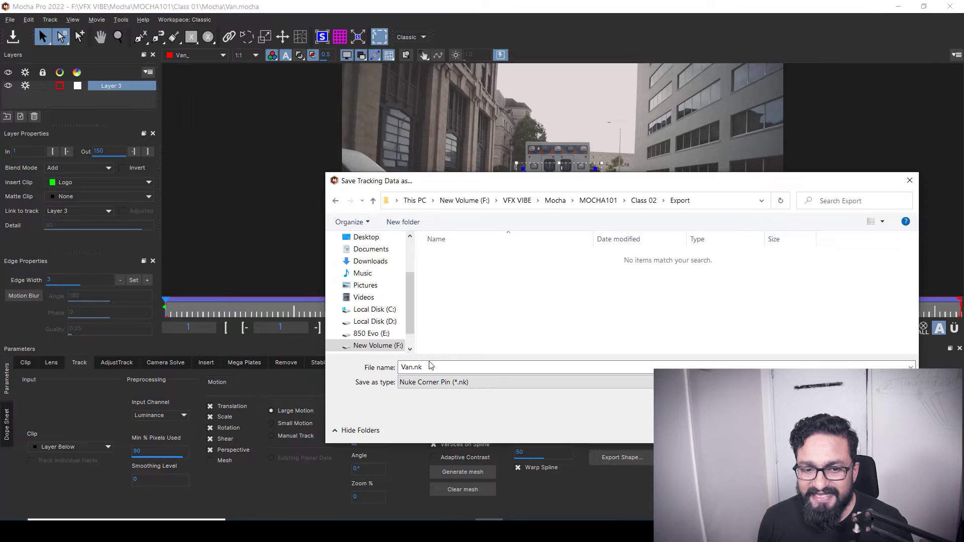
- Name the tracking data file Van_Track.nk and save it in the Export folder
{"action": "left_click", "coordinate": [424, 368]}
{"action": "double_click", "coordinate": [423, 368]}
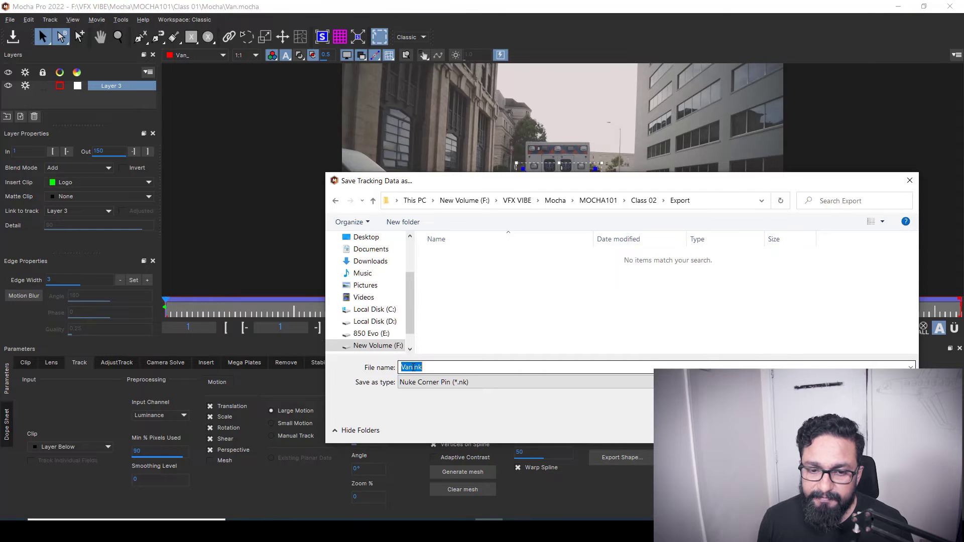
{"action": "left_click", "coordinate": [410, 368]}
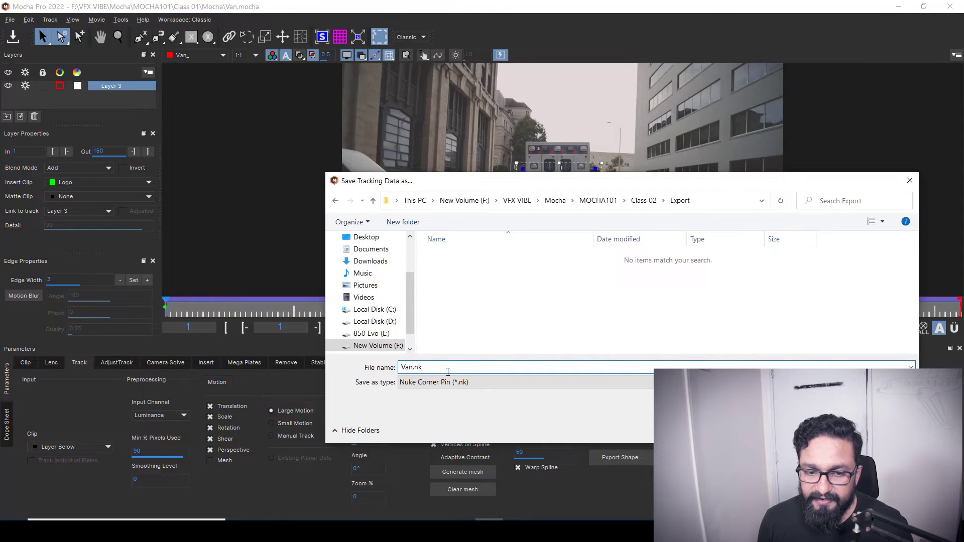
{"action": "type", "text": "_"}
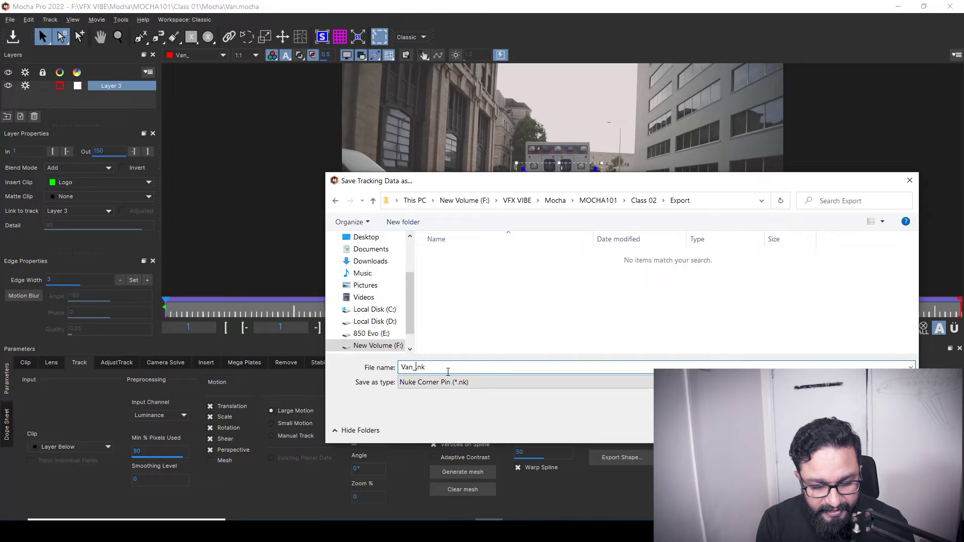
{"action": "type", "text": "Track"}
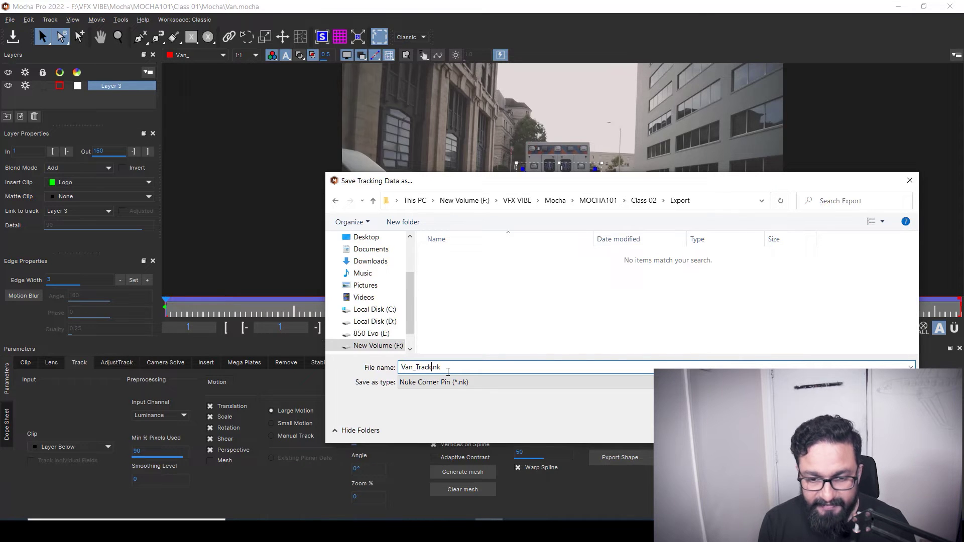
{"action": "key", "text": "Return"}
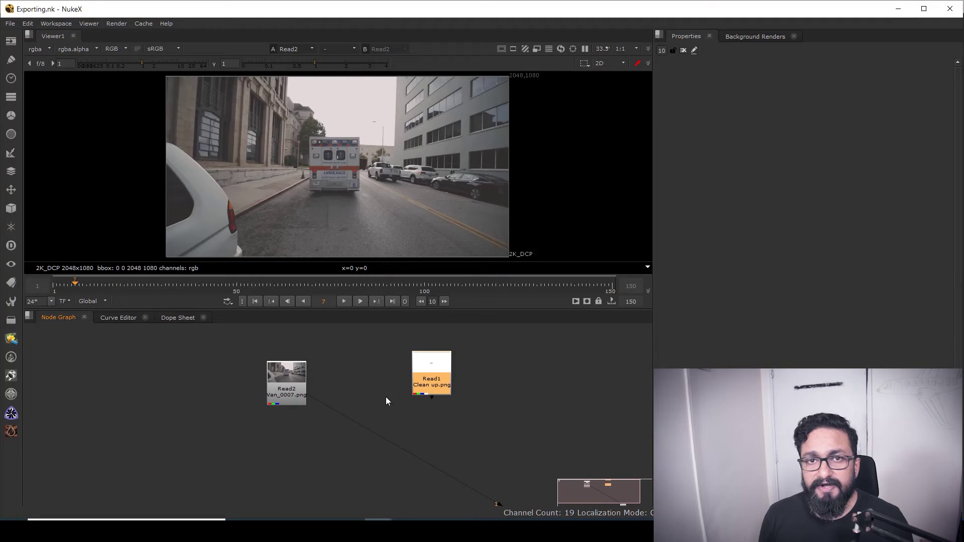
- In NukeX, view the van footage and the Clean up.png patch alternately, comparing the lettering on the back of the ambulance
{"action": "left_click", "coordinate": [287, 379]}
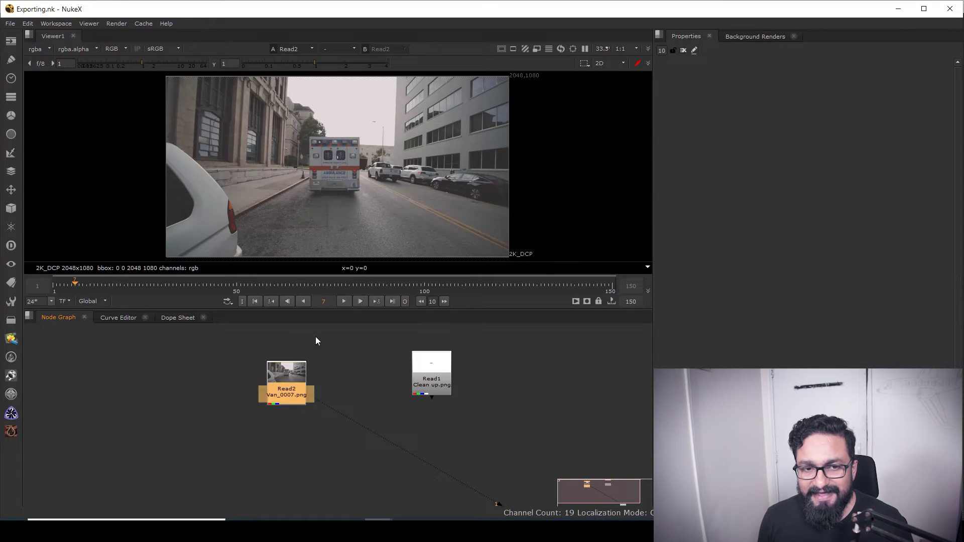
{"action": "scroll", "coordinate": [332, 171], "scroll_direction": "up", "scroll_amount": 6}
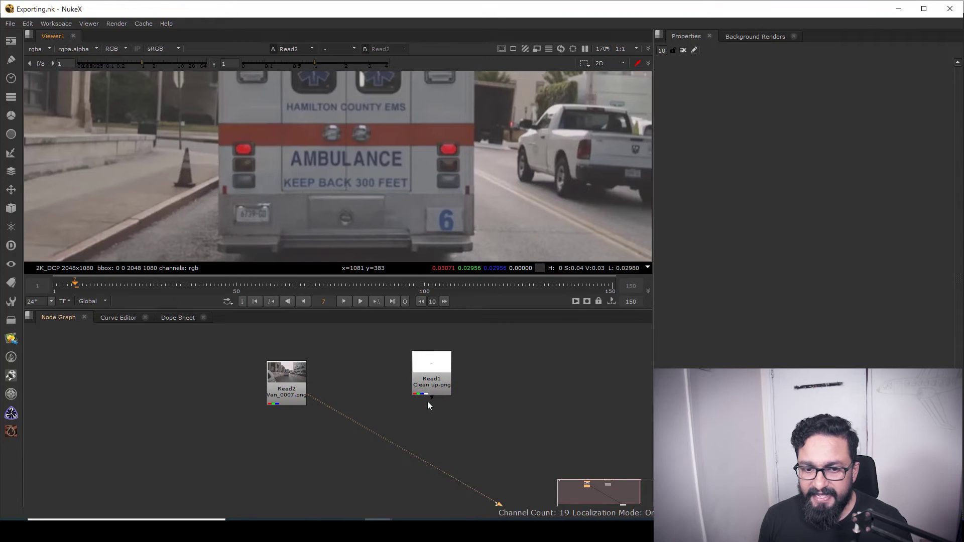
{"action": "scroll", "coordinate": [427, 401], "scroll_direction": "up", "scroll_amount": 2}
{"action": "left_click", "coordinate": [430, 377]}
{"action": "key", "text": "1"}
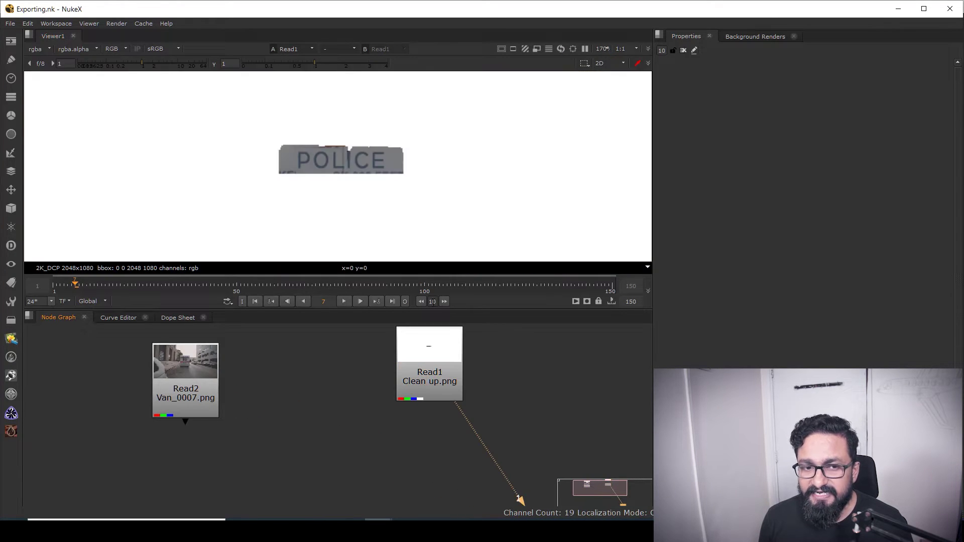
{"action": "left_click", "coordinate": [185, 378]}
{"action": "key", "text": "1"}
{"action": "scroll", "coordinate": [313, 194], "scroll_direction": "up", "scroll_amount": 1}
{"action": "scroll", "coordinate": [308, 170], "scroll_direction": "up", "scroll_amount": 1}
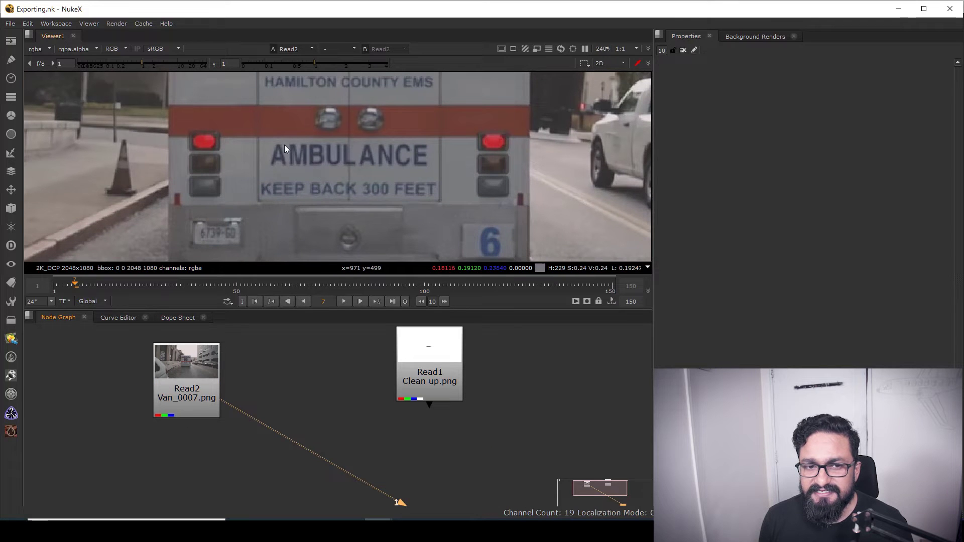
{"action": "left_click", "coordinate": [424, 359]}
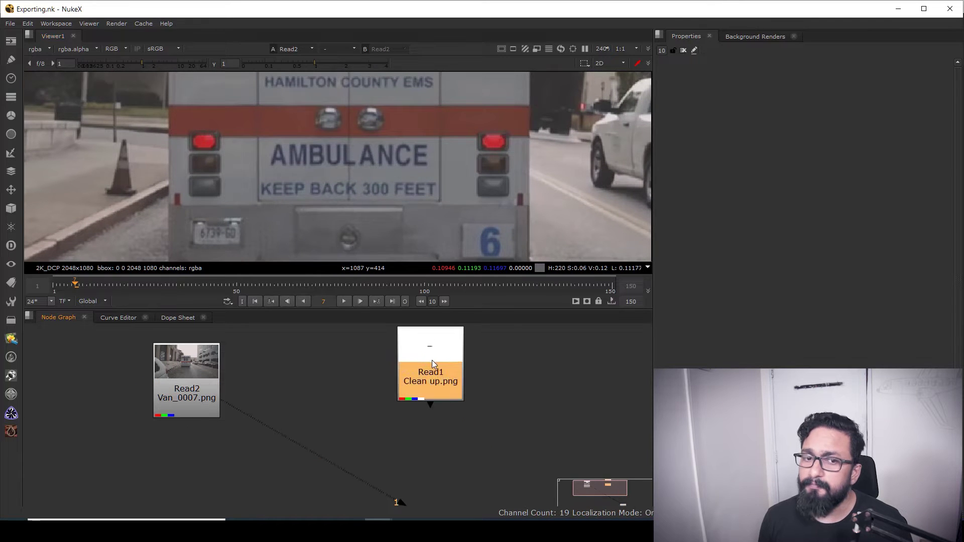
{"action": "key", "text": "1"}
{"action": "key", "text": "minus"}
{"action": "key", "text": "minus"}
{"action": "key", "text": "minus"}
- Import Van_Track.nk from the Export folder into the node graph and place its corner pin node below the Clean up.png Read node
{"action": "left_click_drag", "start_coordinate": [314, 431], "coordinate": [384, 391]}
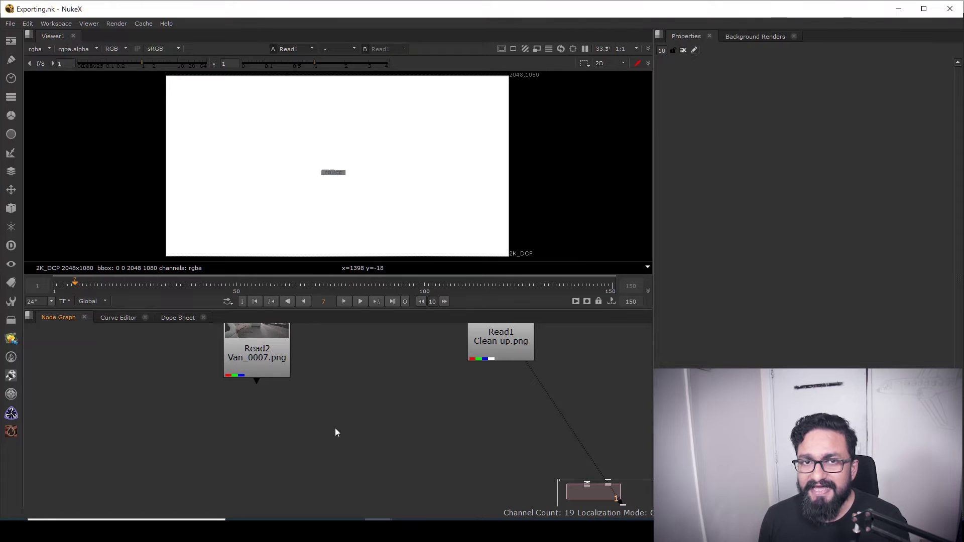
{"action": "key", "text": "alt+Tab"}
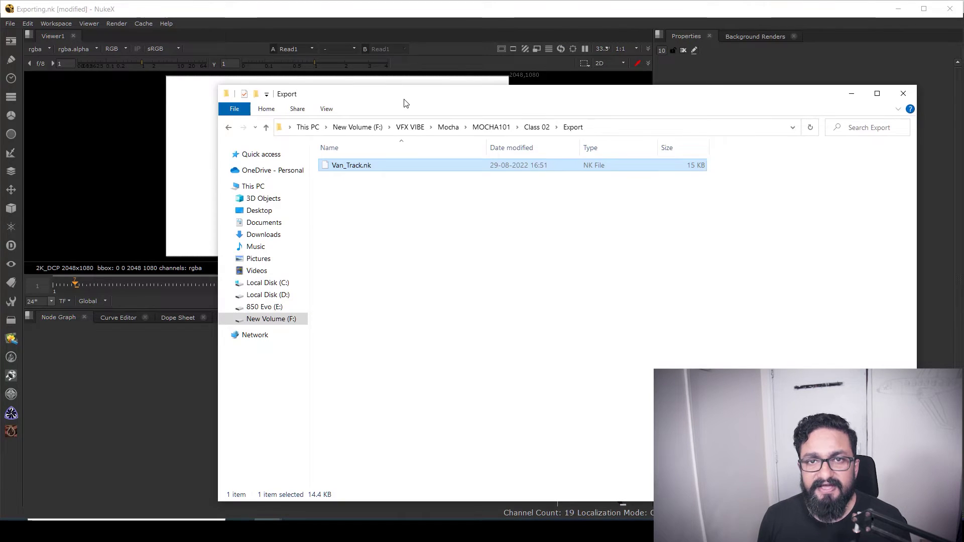
{"action": "left_click_drag", "start_coordinate": [406, 103], "coordinate": [562, 95]}
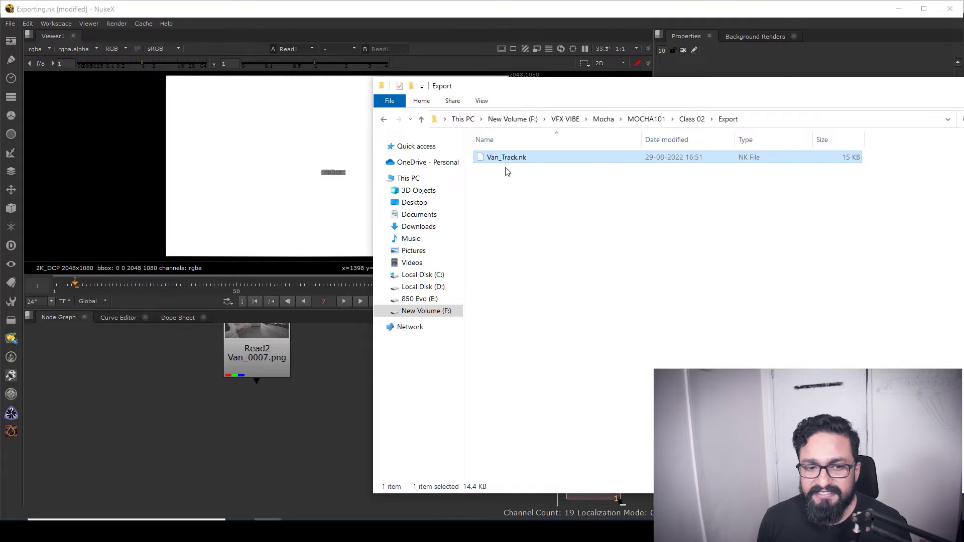
{"action": "left_click_drag", "start_coordinate": [506, 157], "coordinate": [268, 462]}
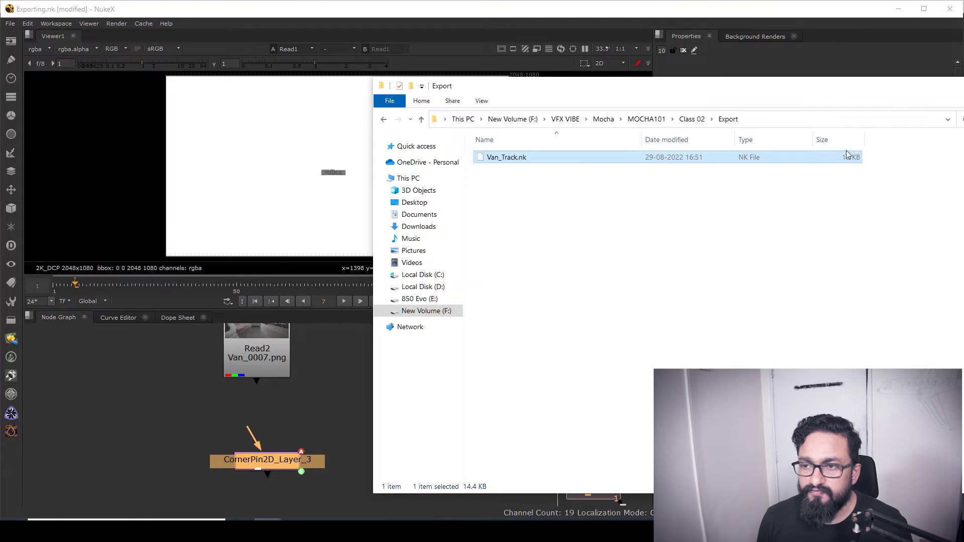
{"action": "left_click_drag", "start_coordinate": [853, 86], "coordinate": [685, 95]}
{"action": "left_click", "coordinate": [892, 93]}
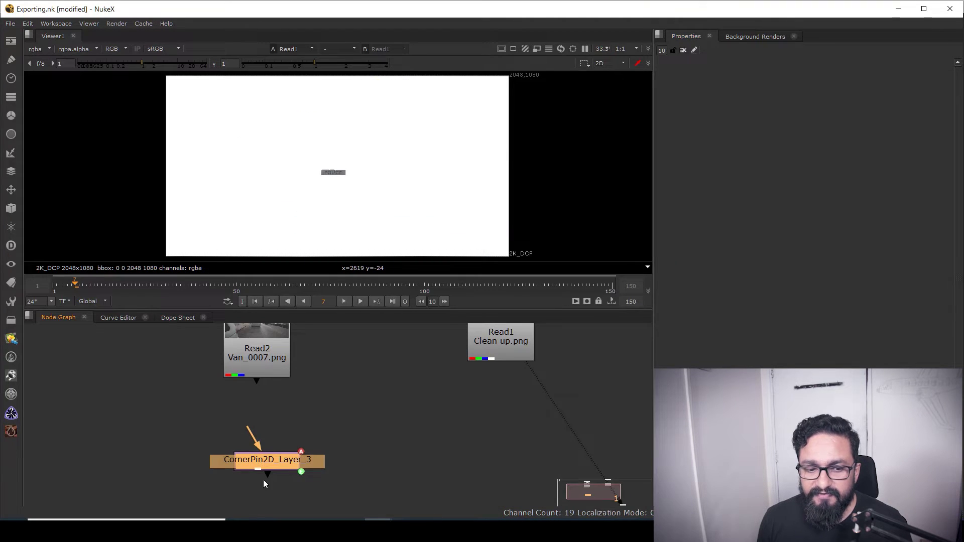
{"action": "left_click_drag", "start_coordinate": [297, 460], "coordinate": [495, 432]}
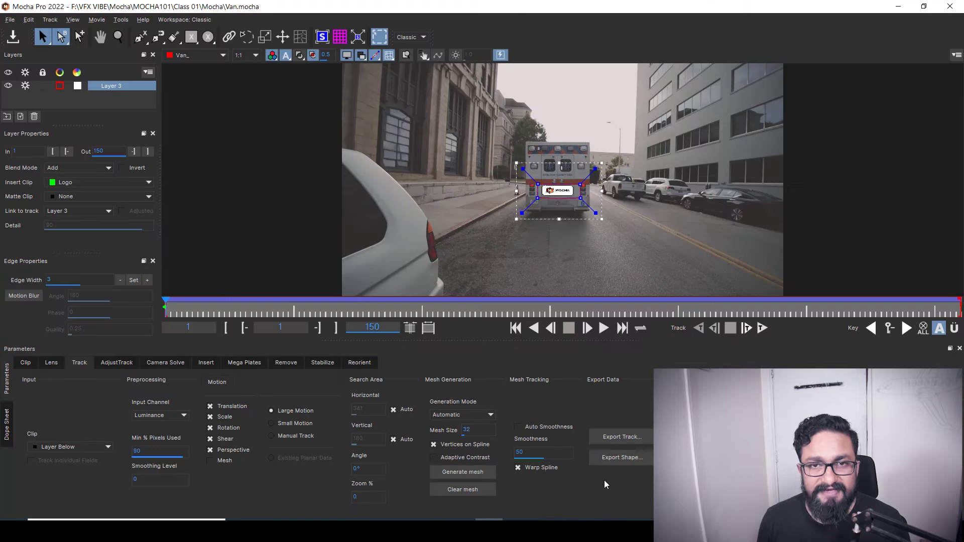
- Copy the layer's tracking data to the clipboard in Nuke Corner Pin (*.nk) format and close the export settings
{"action": "left_click", "coordinate": [620, 436]}
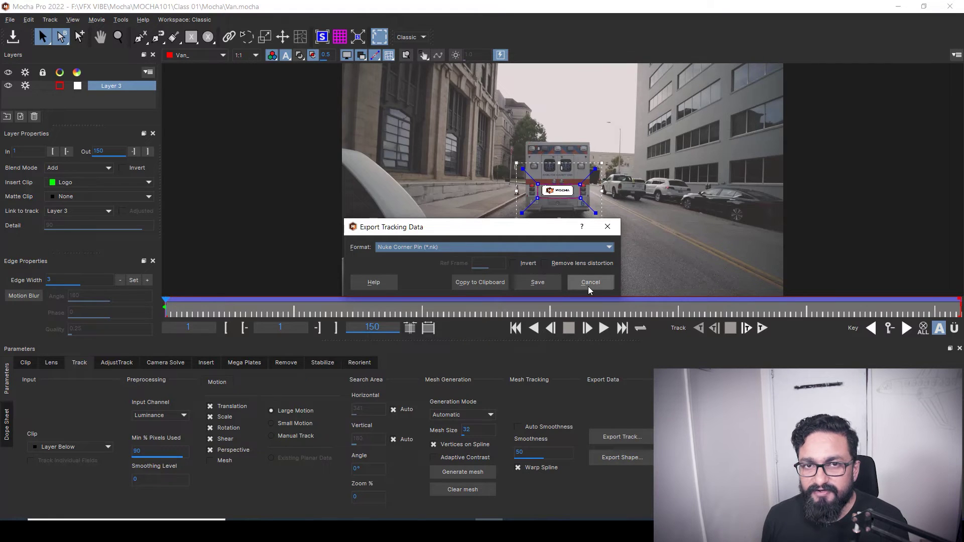
{"action": "left_click", "coordinate": [475, 283]}
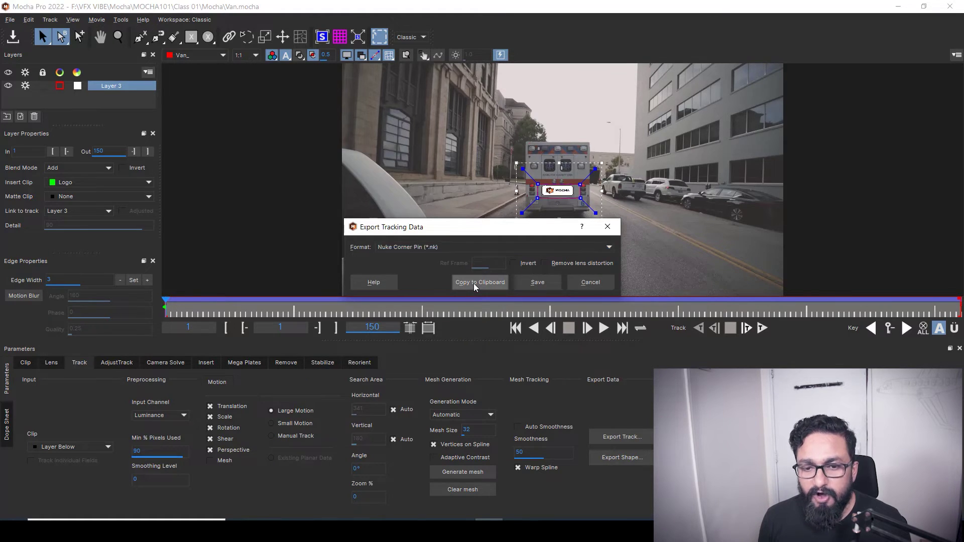
{"action": "left_click", "coordinate": [623, 437]}
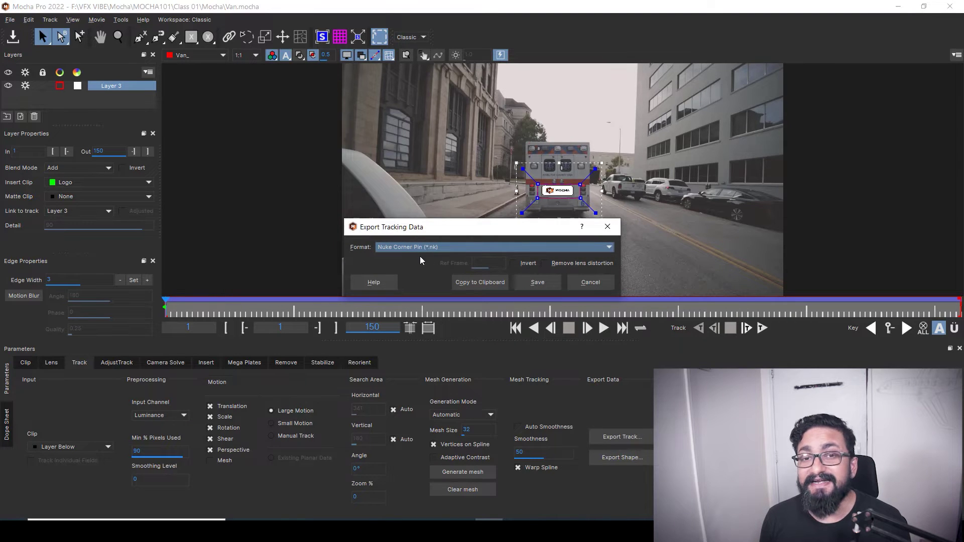
{"action": "left_click", "coordinate": [598, 287]}
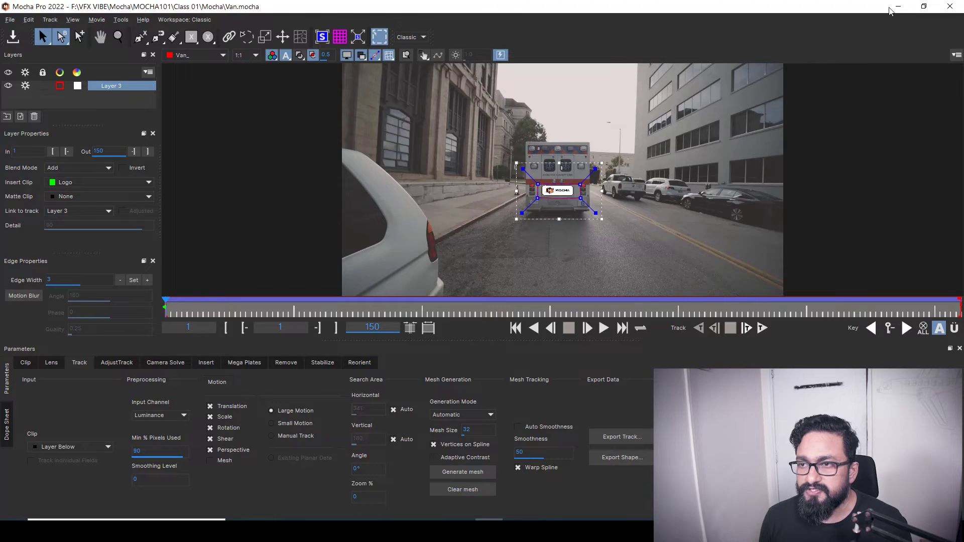
- Switch to NukeX, paste the copied corner pin into the node graph beside the imported one, and delete the pasted node
{"action": "left_click", "coordinate": [892, 9]}
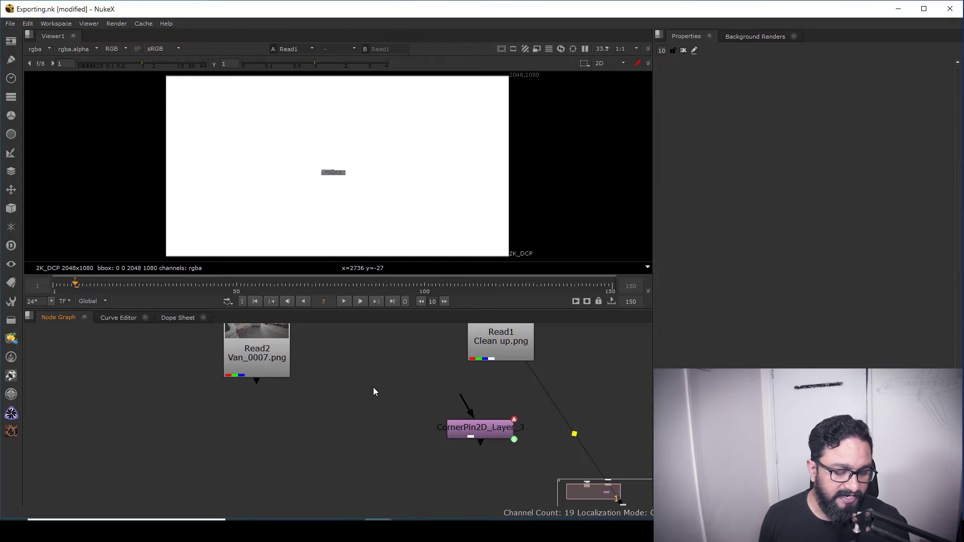
{"action": "key", "text": "ctrl+v"}
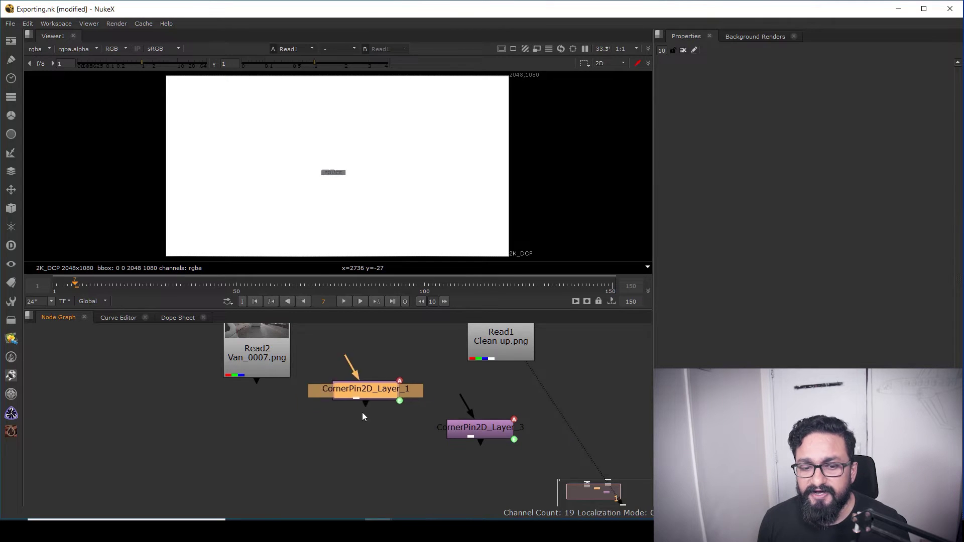
{"action": "left_click_drag", "start_coordinate": [362, 411], "coordinate": [335, 458]}
{"action": "scroll", "coordinate": [435, 453], "scroll_direction": "up", "scroll_amount": 3}
{"action": "left_click_drag", "start_coordinate": [466, 426], "coordinate": [471, 438]}
{"action": "left_click", "coordinate": [248, 420]}
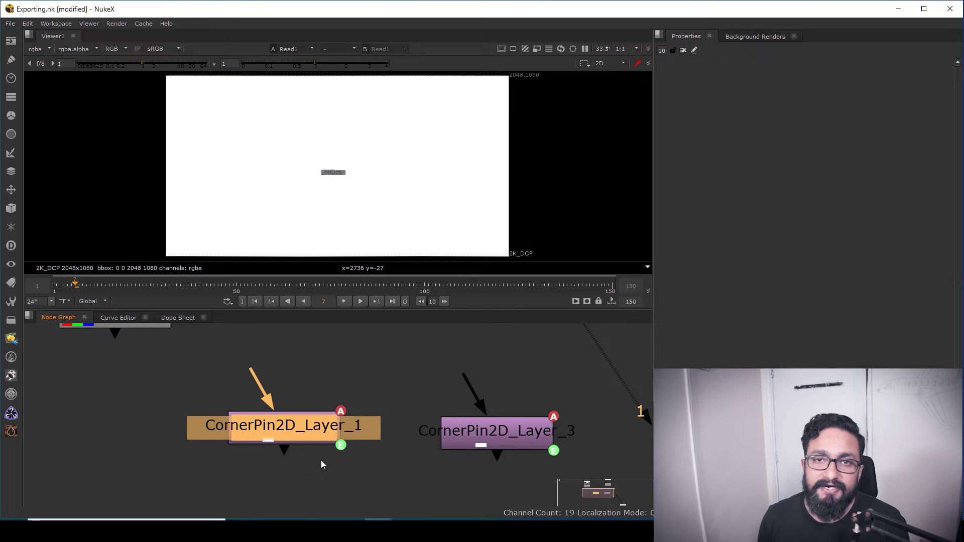
{"action": "key", "text": "Delete"}
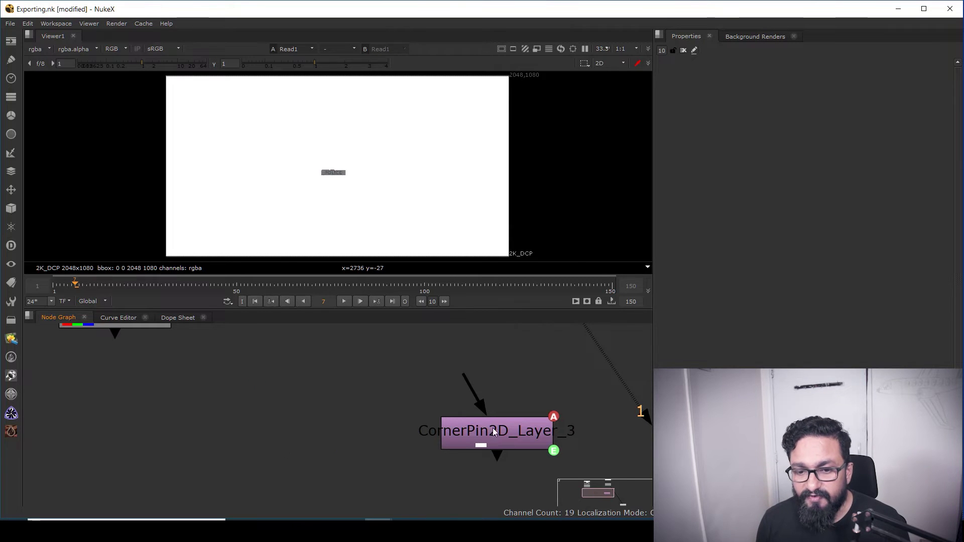
- Move the Clean up.png Read node further above the corner pin node and check the patch's alpha channel
{"action": "left_click", "coordinate": [493, 428]}
{"action": "scroll", "coordinate": [493, 428], "scroll_direction": "down", "scroll_amount": 4}
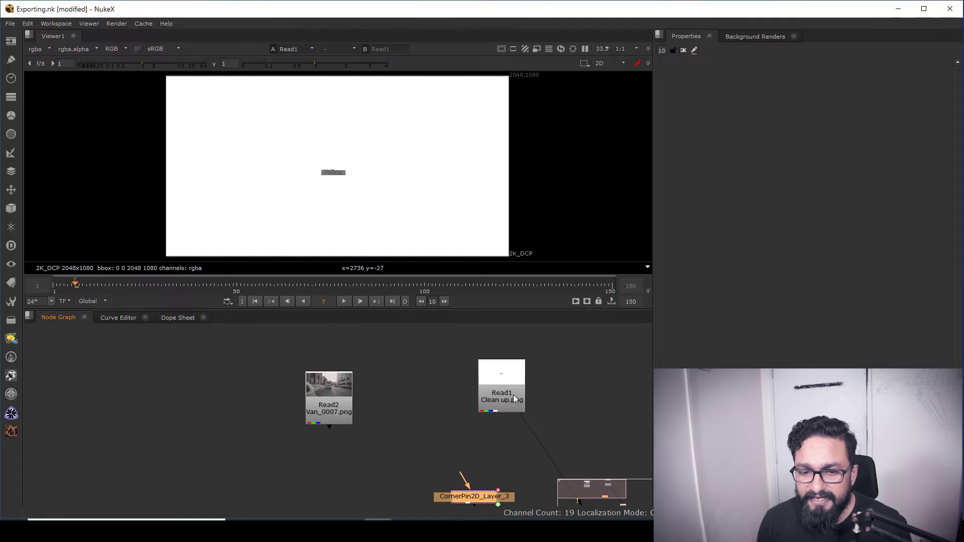
{"action": "left_click_drag", "start_coordinate": [513, 395], "coordinate": [486, 351]}
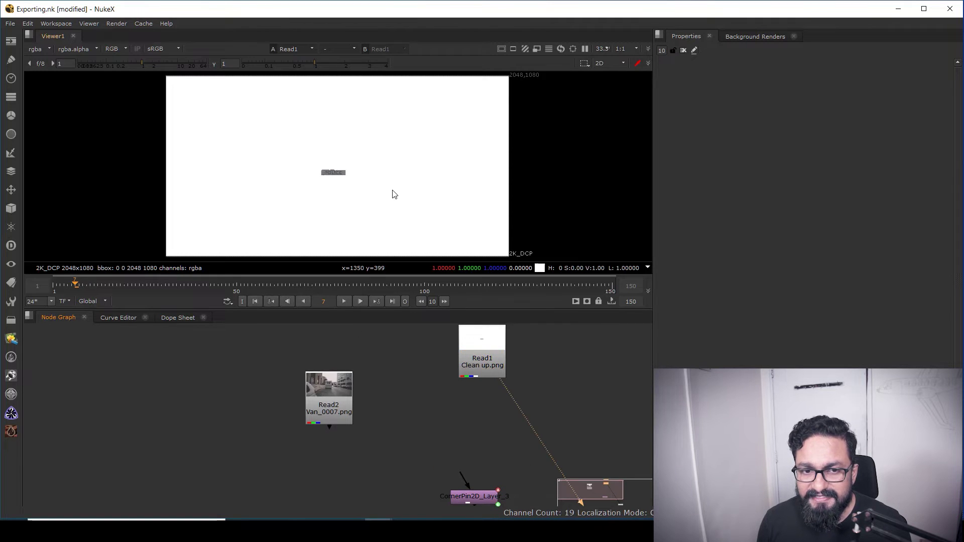
{"action": "key", "text": "a"}
{"action": "key", "text": "a"}
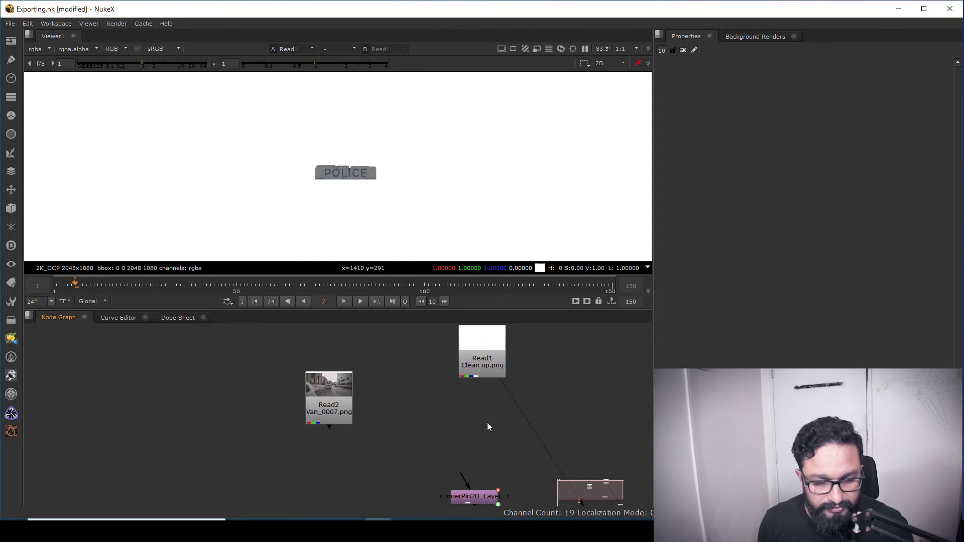
- Add a Premult node after the Clean up.png Read node and align it directly beneath
{"action": "key", "text": "Tab"}
{"action": "type", "text": "pre"}
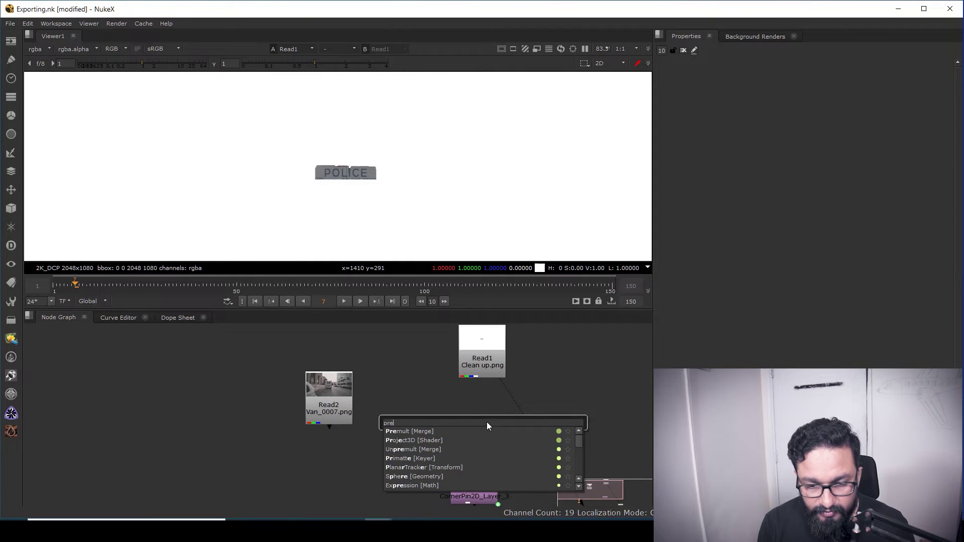
{"action": "key", "text": "Return"}
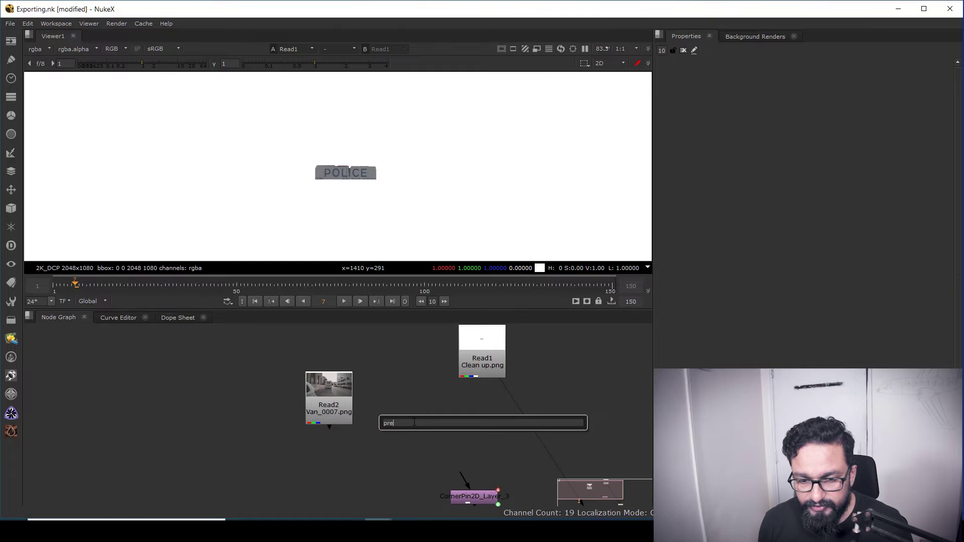
{"action": "type", "text": "mult [Merge"}
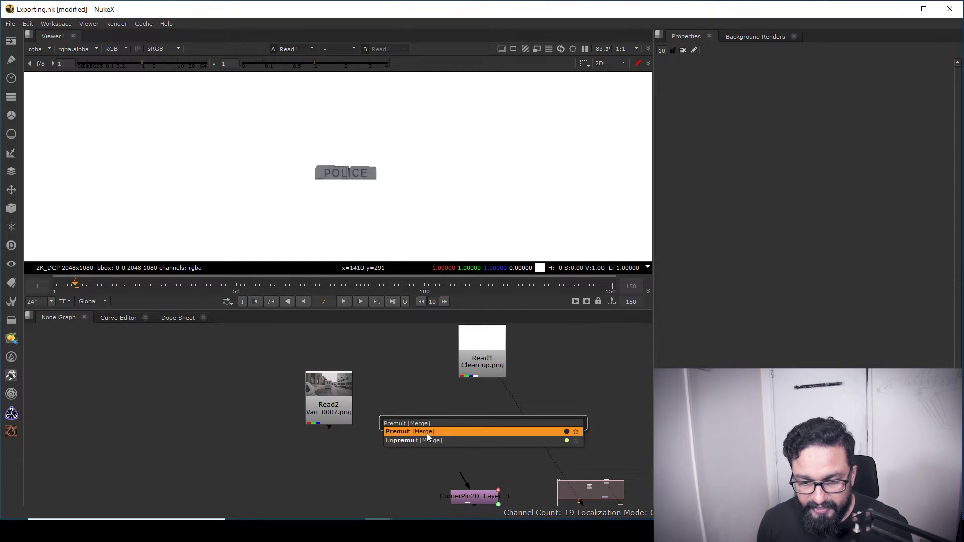
{"action": "left_click", "coordinate": [427, 432]}
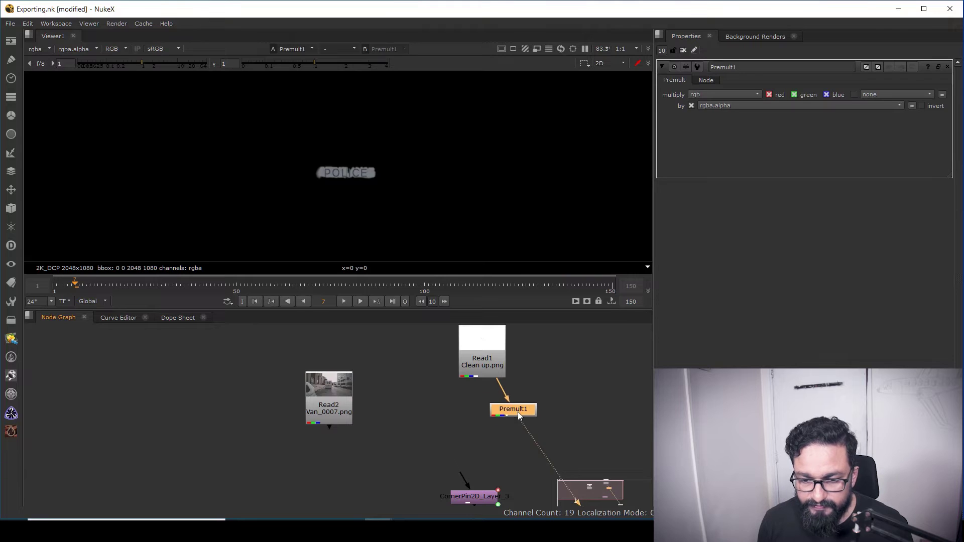
{"action": "left_click_drag", "start_coordinate": [518, 414], "coordinate": [481, 411]}
{"action": "scroll", "coordinate": [504, 95], "scroll_direction": "down", "scroll_amount": 1}
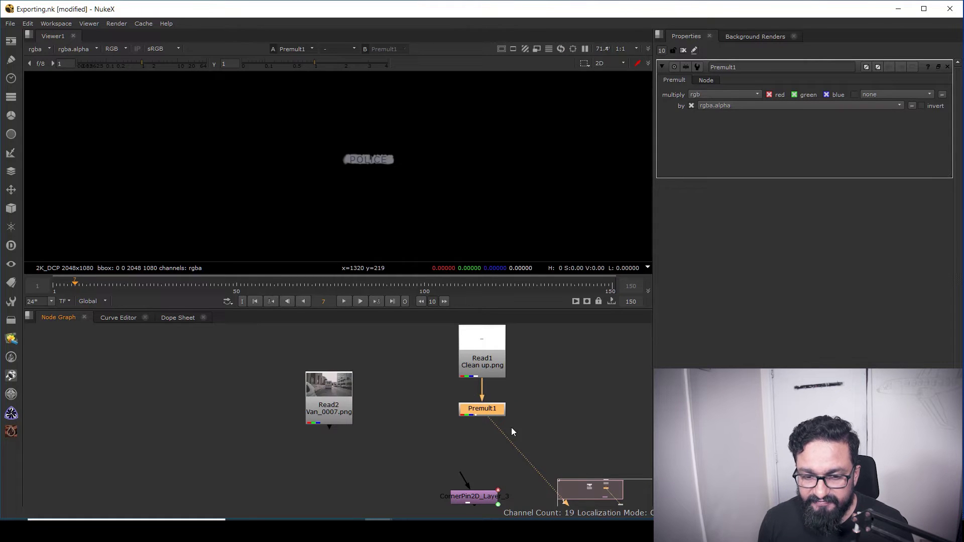
- Make room above the corner pin node and add a Merge node connected to the van footage Read node
{"action": "left_click_drag", "start_coordinate": [504, 479], "coordinate": [490, 497]}
{"action": "left_click", "coordinate": [378, 416]}
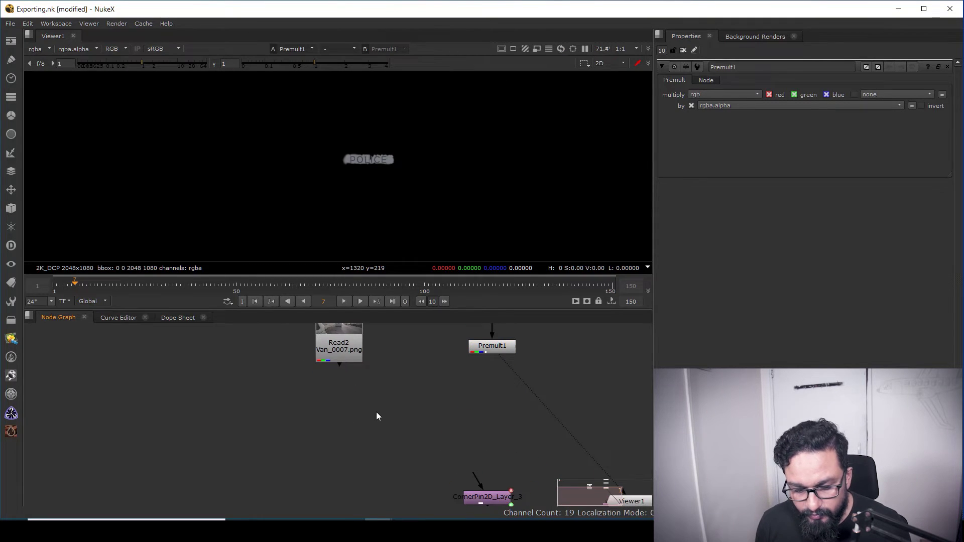
{"action": "key", "text": "m"}
{"action": "scroll", "coordinate": [377, 412], "scroll_direction": "up", "scroll_amount": 1}
{"action": "scroll", "coordinate": [377, 412], "scroll_direction": "down", "scroll_amount": 2}
{"action": "left_click_drag", "start_coordinate": [390, 397], "coordinate": [358, 354]}
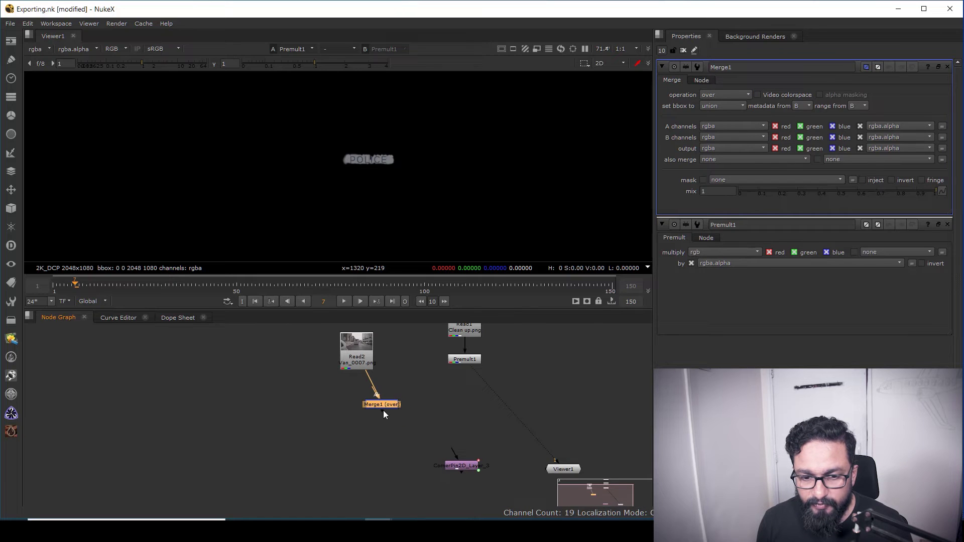
- Merge the premultiplied patch over the van footage, route the footage pipe through a dot, and view the Merge node
{"action": "left_click_drag", "start_coordinate": [385, 402], "coordinate": [470, 427]}
{"action": "left_click_drag", "start_coordinate": [423, 405], "coordinate": [356, 429]}
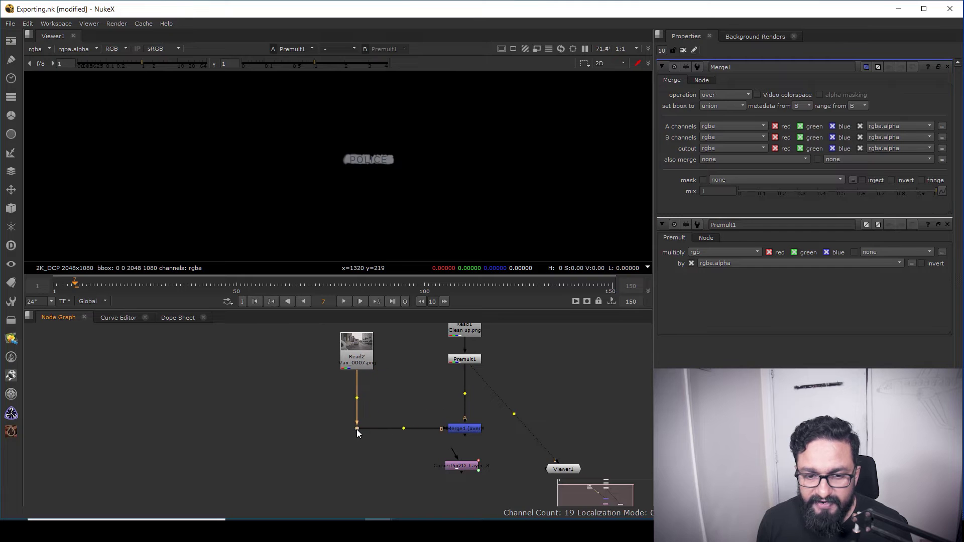
{"action": "left_click", "coordinate": [463, 429]}
{"action": "key", "text": "1"}
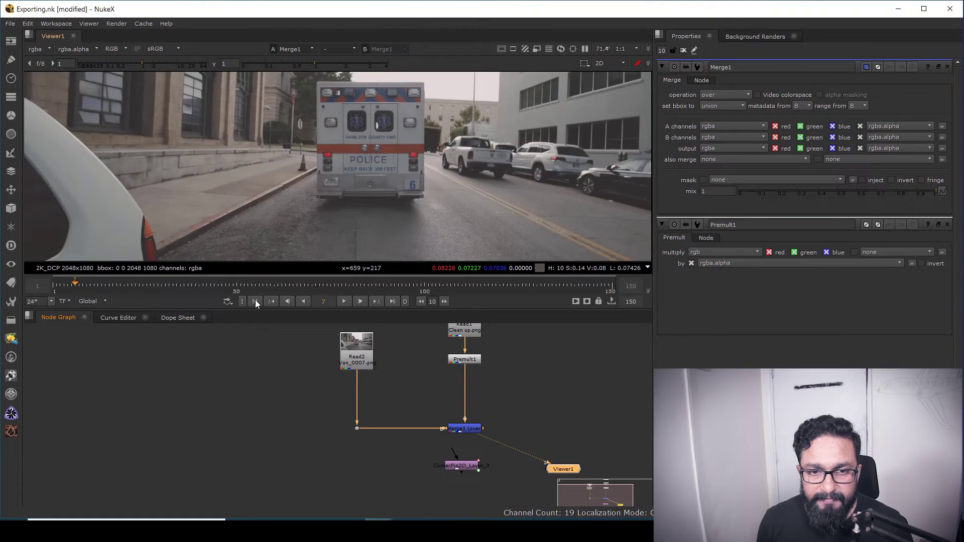
- Play the merged shot from frame 1 to check how the POLICE patch sits on the ambulance, and return to frame 1
{"action": "left_click", "coordinate": [255, 301]}
{"action": "scroll", "coordinate": [375, 161], "scroll_direction": "up", "scroll_amount": 5}
{"action": "left_click_drag", "start_coordinate": [473, 140], "coordinate": [234, 215]}
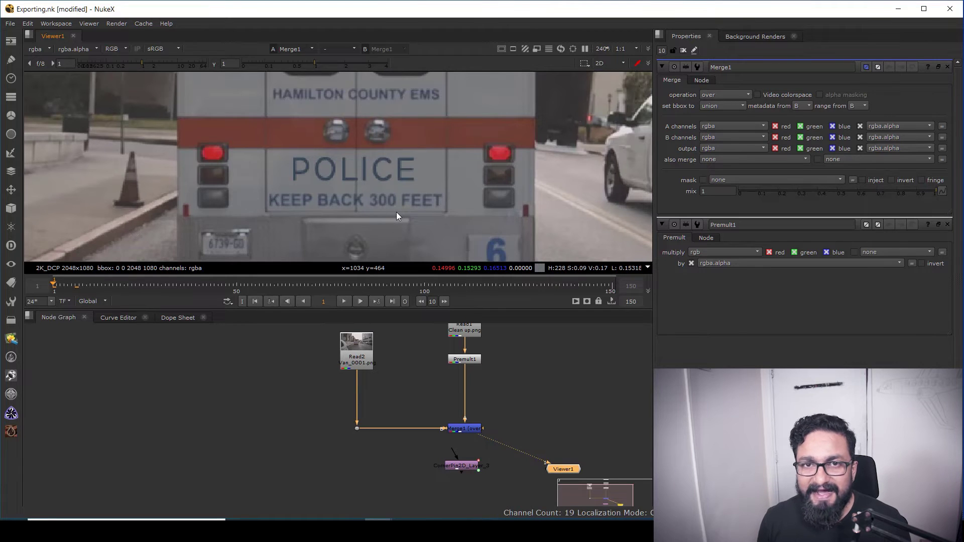
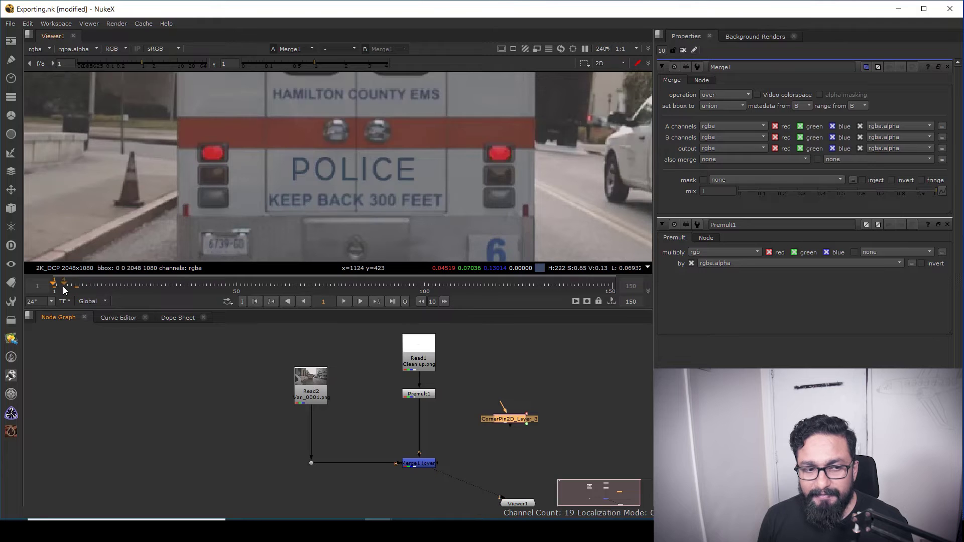
{"action": "scroll", "coordinate": [393, 183], "scroll_direction": "down", "scroll_amount": 3}
{"action": "left_click", "coordinate": [344, 301]}
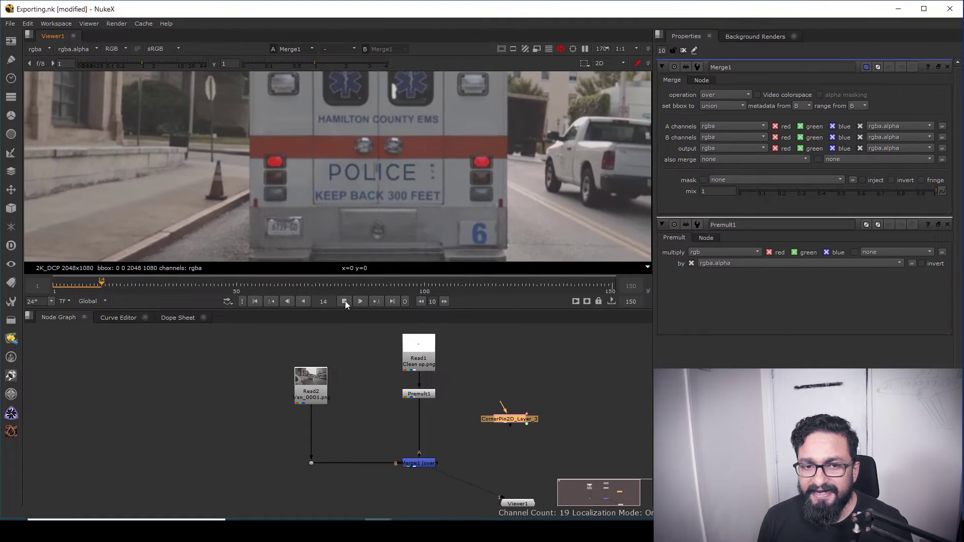
{"action": "left_click", "coordinate": [345, 302]}
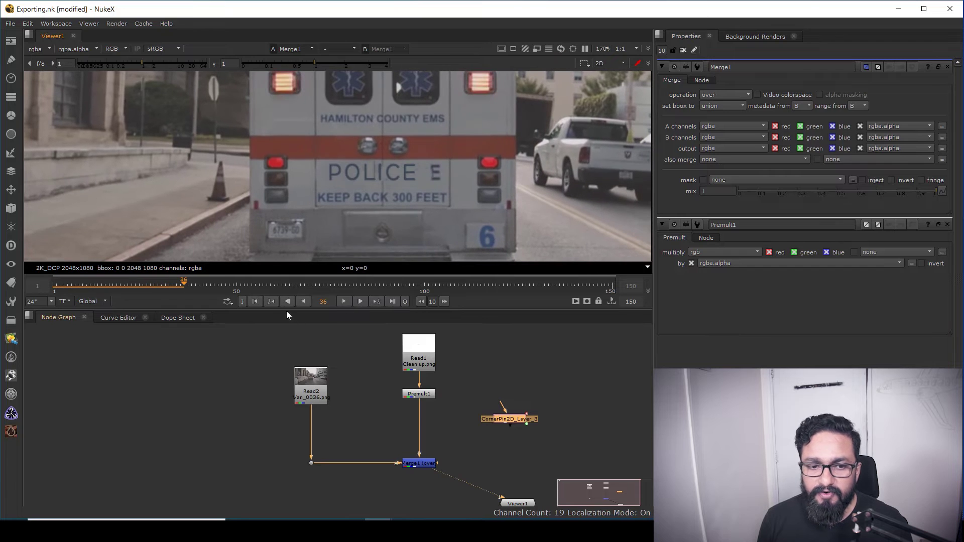
{"action": "left_click", "coordinate": [254, 302]}
- Insert the imported corner pin node between the Premult and Merge nodes and view its output
{"action": "left_click_drag", "start_coordinate": [486, 398], "coordinate": [403, 458]}
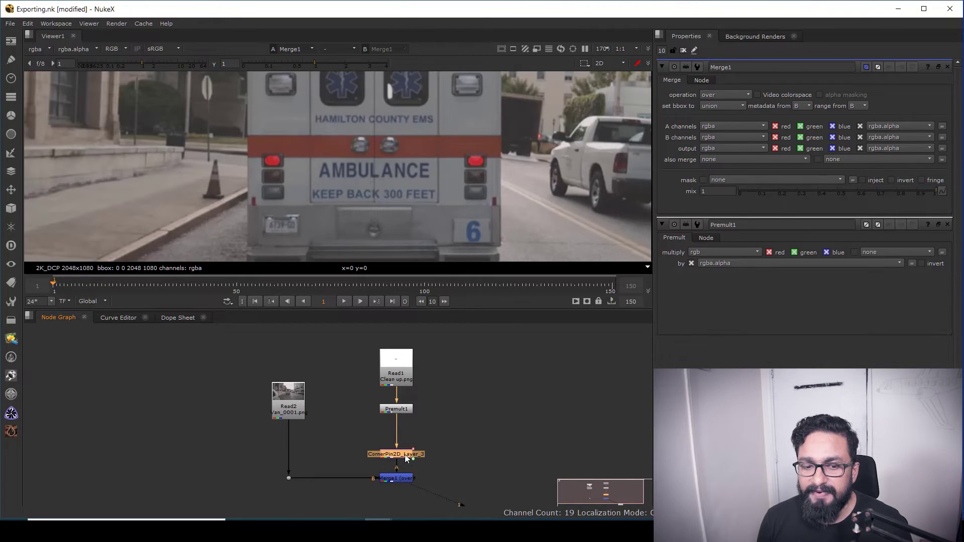
{"action": "key", "text": "1"}
{"action": "scroll", "coordinate": [357, 167], "scroll_direction": "up", "scroll_amount": 5}
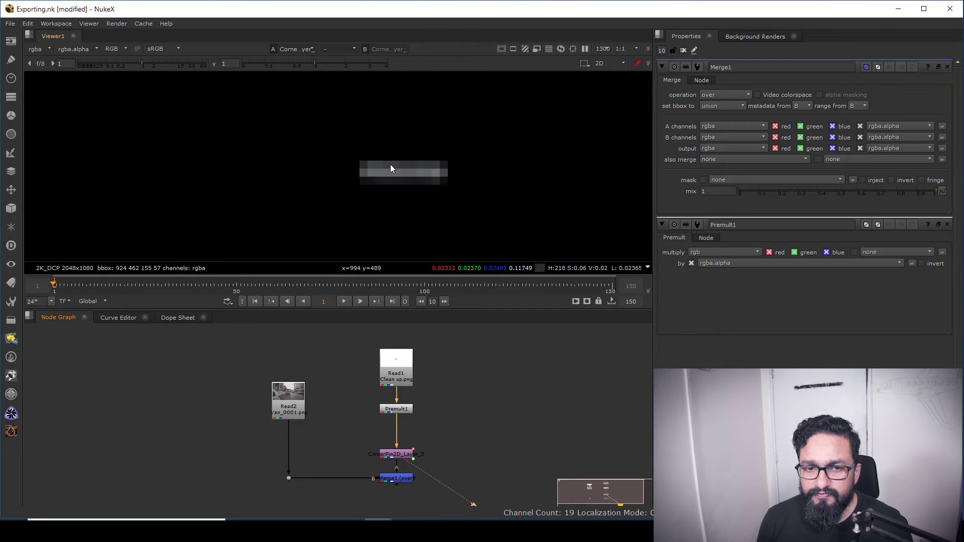
{"action": "left_click_drag", "start_coordinate": [156, 270], "coordinate": [254, 209]}
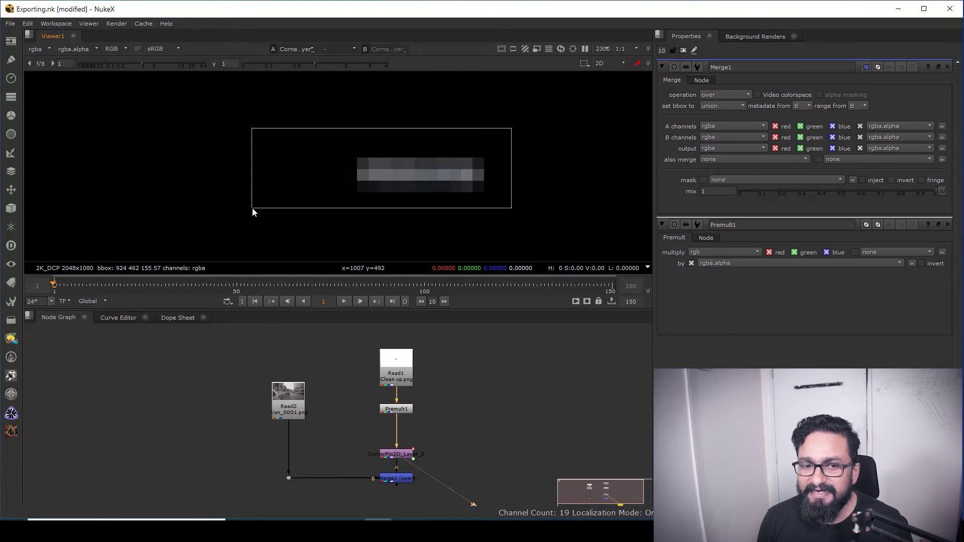
{"action": "key", "text": "f"}
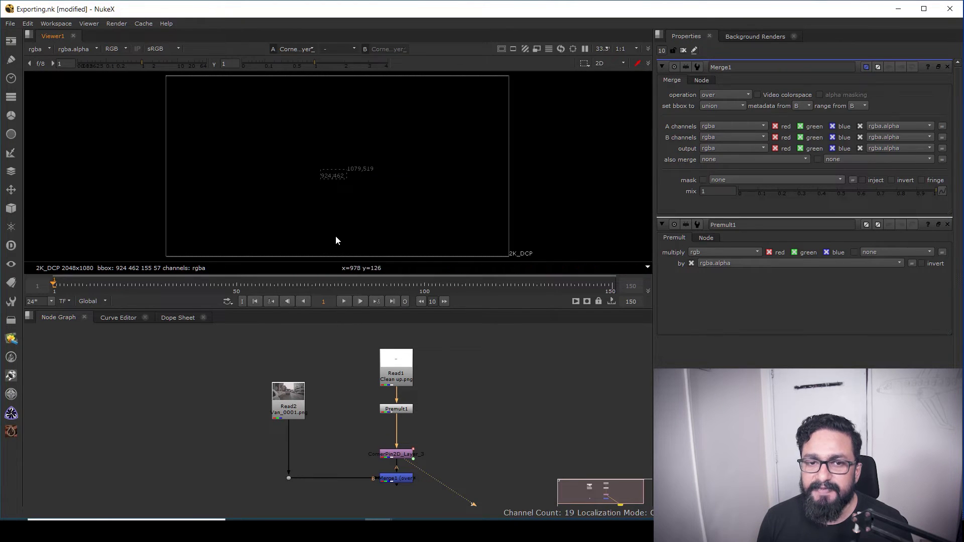
- Open the corner pin's properties with the panel limit set to 1 and copy its 'to' points into the 'from' points
{"action": "double_click", "coordinate": [396, 457]}
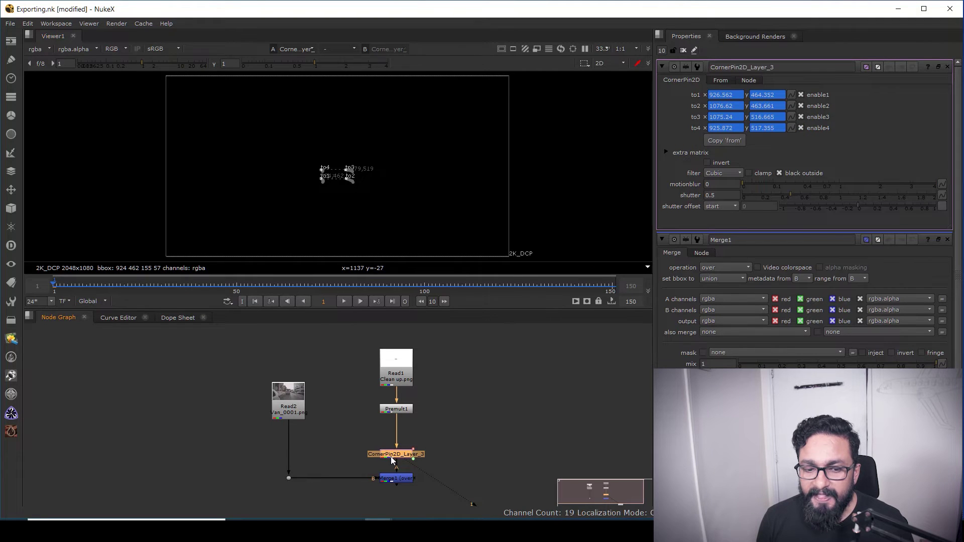
{"action": "type", "text": "1"}
{"action": "key", "text": "Return"}
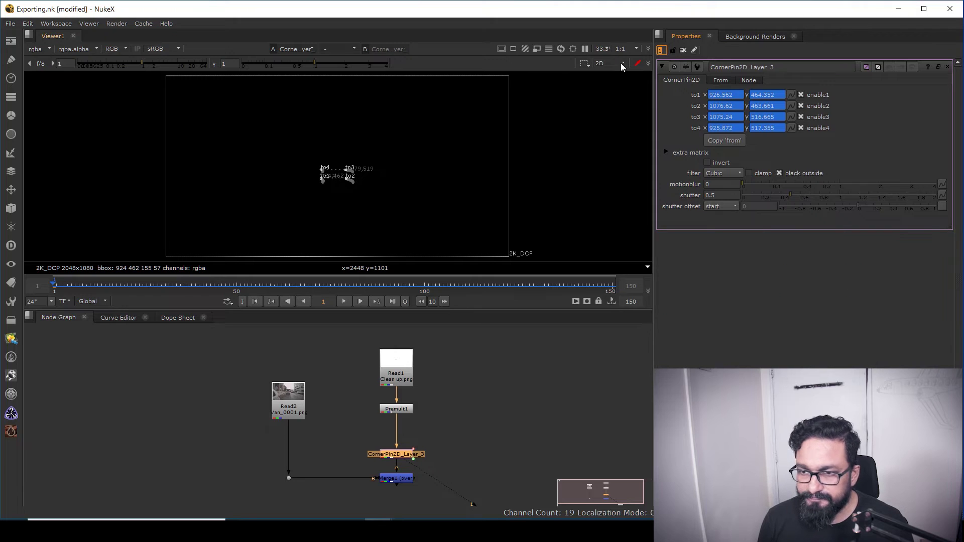
{"action": "left_click", "coordinate": [721, 80]}
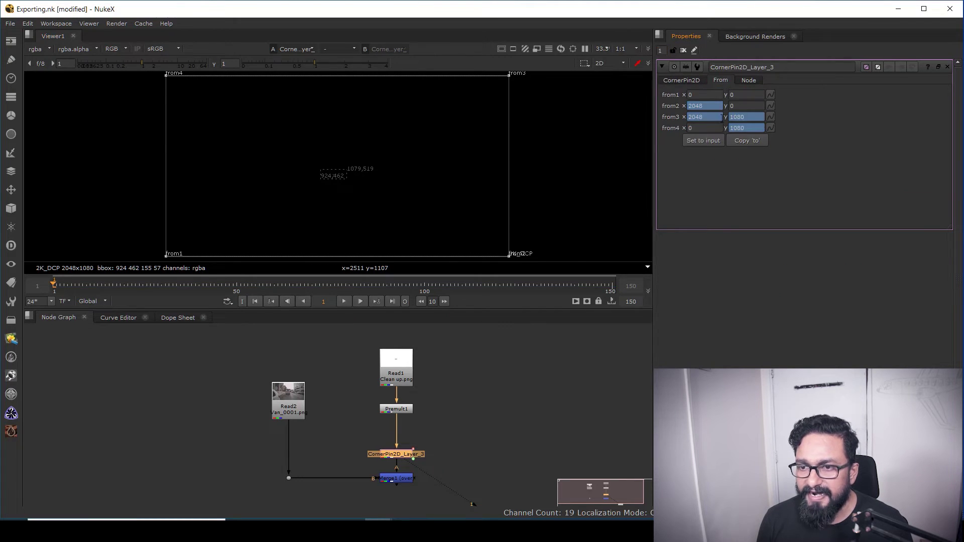
{"action": "left_click", "coordinate": [753, 140]}
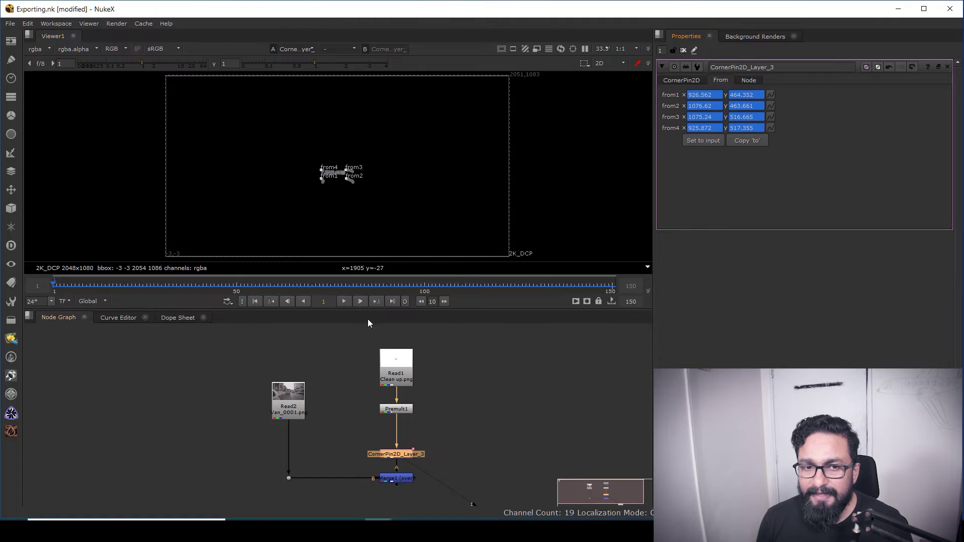
- Scrub to frame 117 and compare the POLICE patch's position with the corner pin's 'from' points
{"action": "scroll", "coordinate": [329, 192], "scroll_direction": "up", "scroll_amount": 3}
{"action": "left_click_drag", "start_coordinate": [280, 285], "coordinate": [489, 285]}
{"action": "scroll", "coordinate": [339, 169], "scroll_direction": "up", "scroll_amount": 1}
{"action": "scroll", "coordinate": [327, 150], "scroll_direction": "up", "scroll_amount": 4}
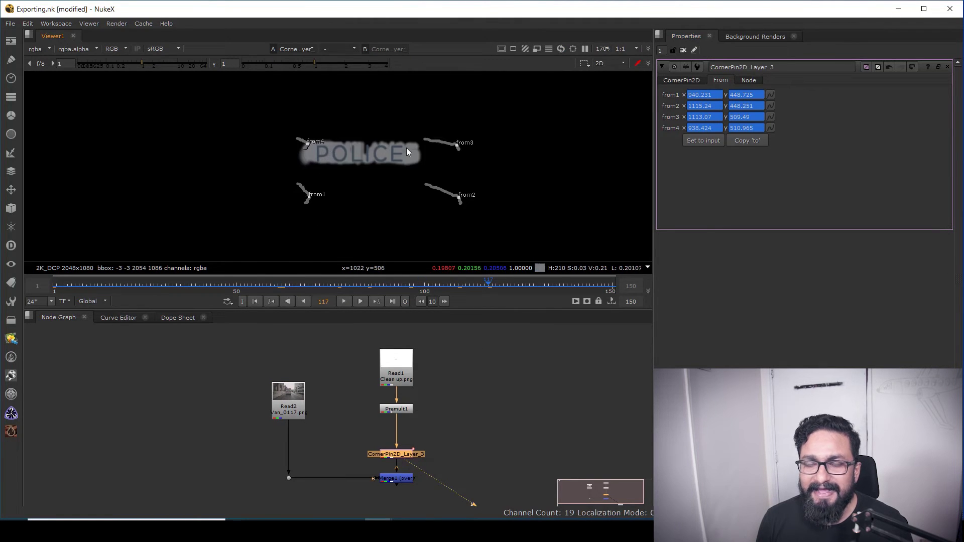
- Return to frame 1 and remove the animation from the corner pin's from1 and from2 points
{"action": "left_click", "coordinate": [256, 301]}
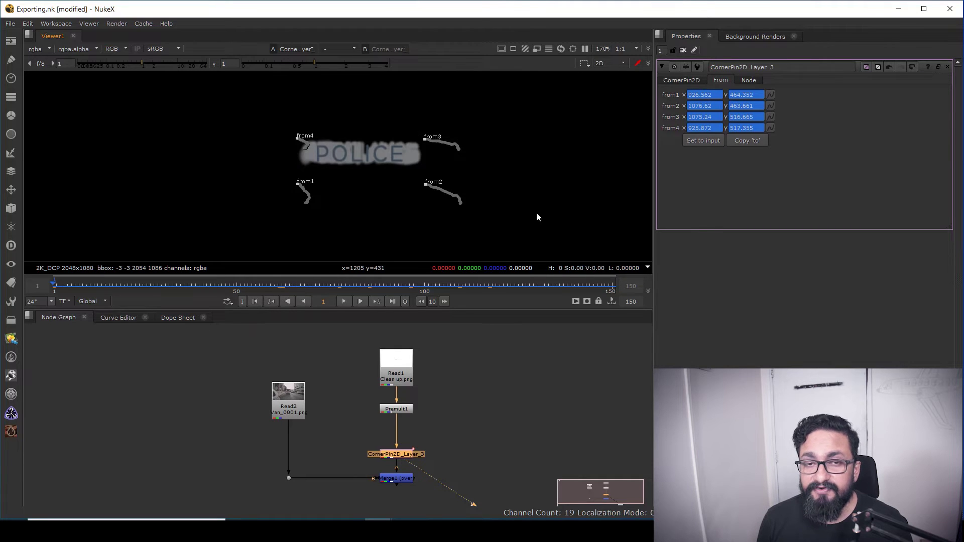
{"action": "left_click", "coordinate": [770, 106]}
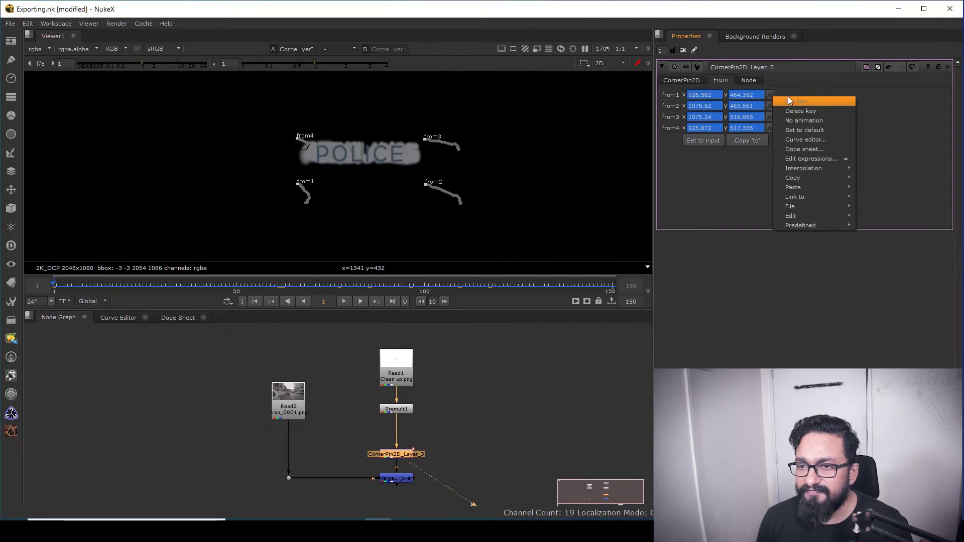
{"action": "left_click", "coordinate": [803, 119]}
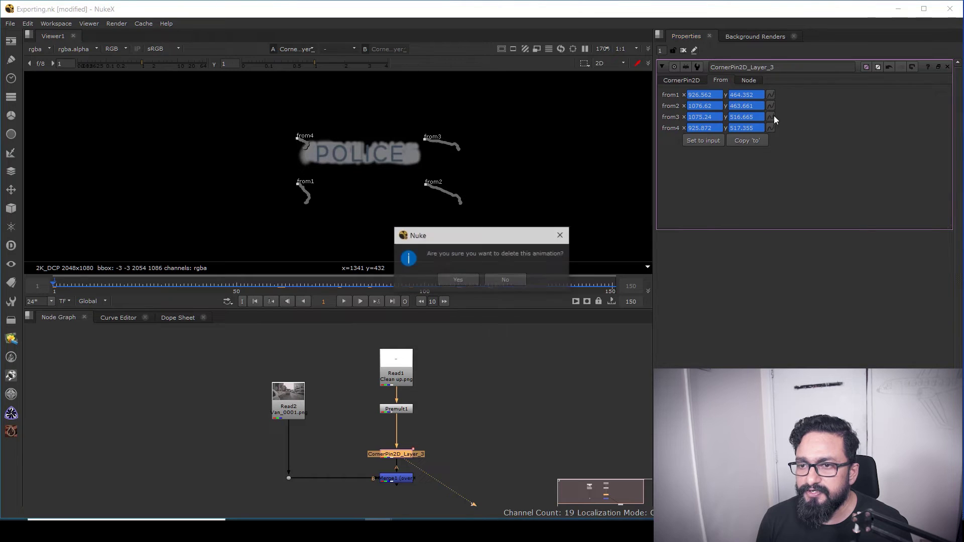
{"action": "left_click", "coordinate": [457, 280]}
{"action": "left_click", "coordinate": [771, 106]}
{"action": "left_click", "coordinate": [748, 140]}
{"action": "left_click", "coordinate": [458, 280]}
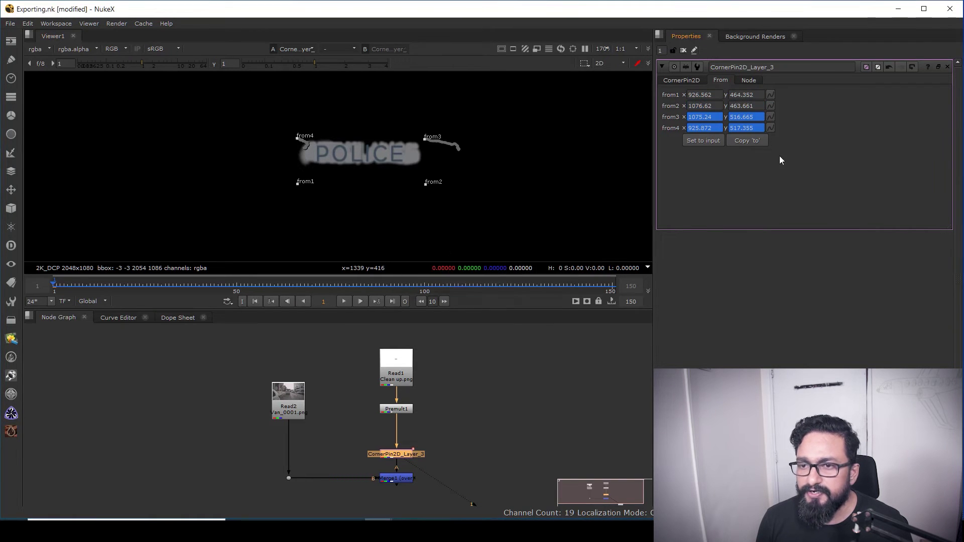
- Remove the animation from the corner pin's from3 and from4 points
{"action": "left_click", "coordinate": [770, 116]}
{"action": "left_click", "coordinate": [803, 143]}
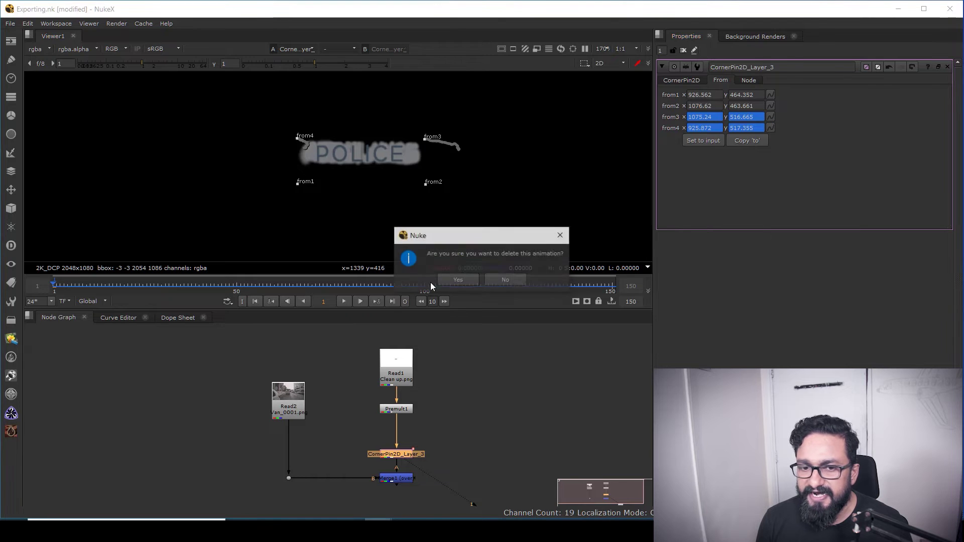
{"action": "left_click", "coordinate": [451, 281]}
{"action": "left_click", "coordinate": [771, 127]}
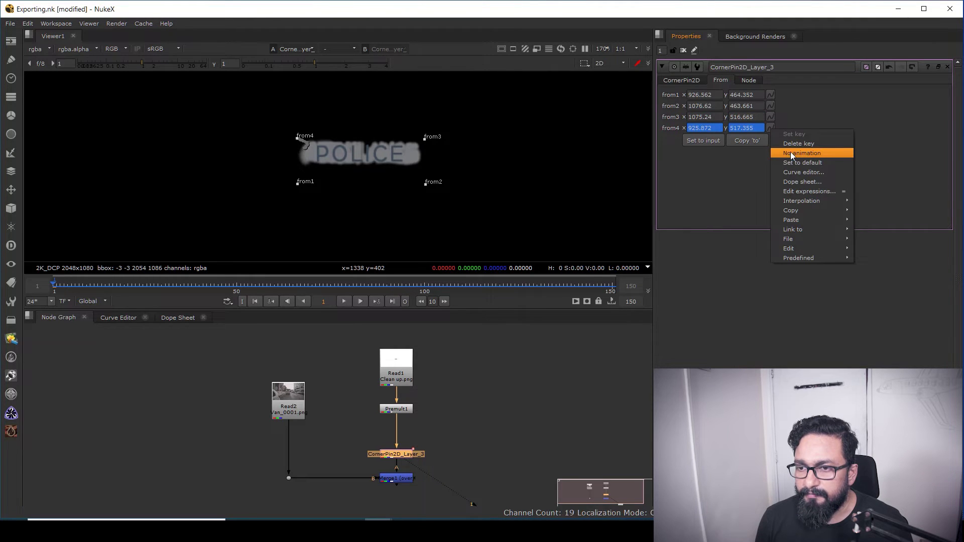
{"action": "left_click", "coordinate": [799, 150]}
{"action": "left_click", "coordinate": [455, 279]}
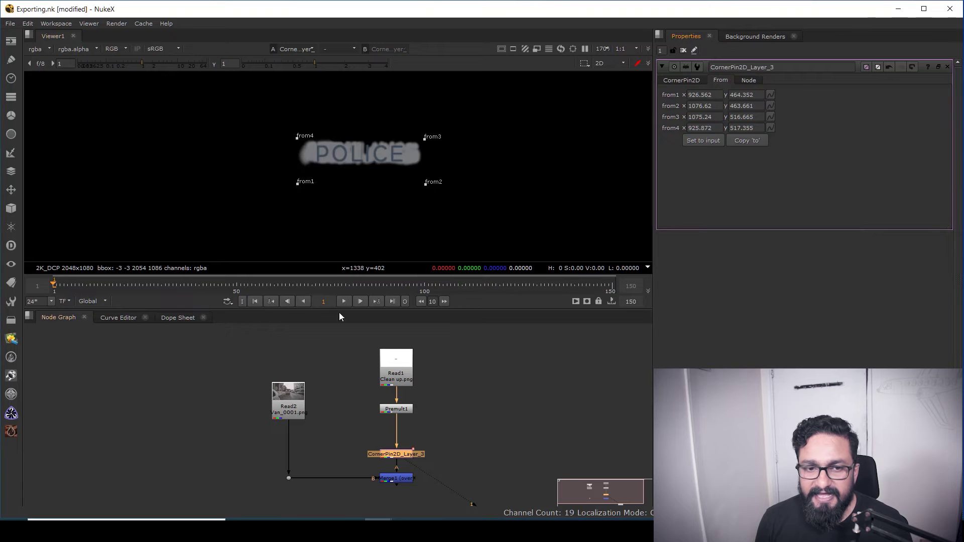
- Show the corner pin's 'to' points, play the POLICE patch along the track, and return to frame 1
{"action": "left_click", "coordinate": [681, 81]}
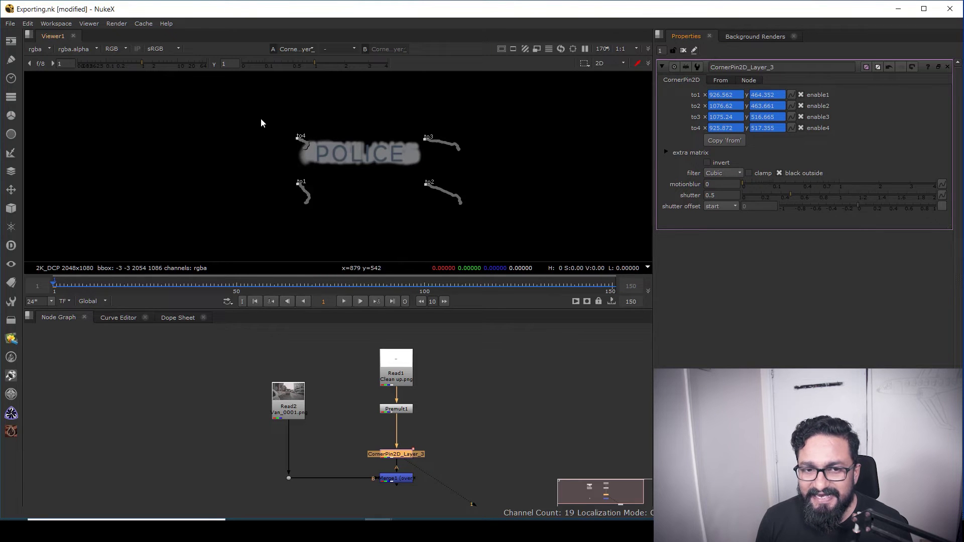
{"action": "left_click", "coordinate": [344, 301]}
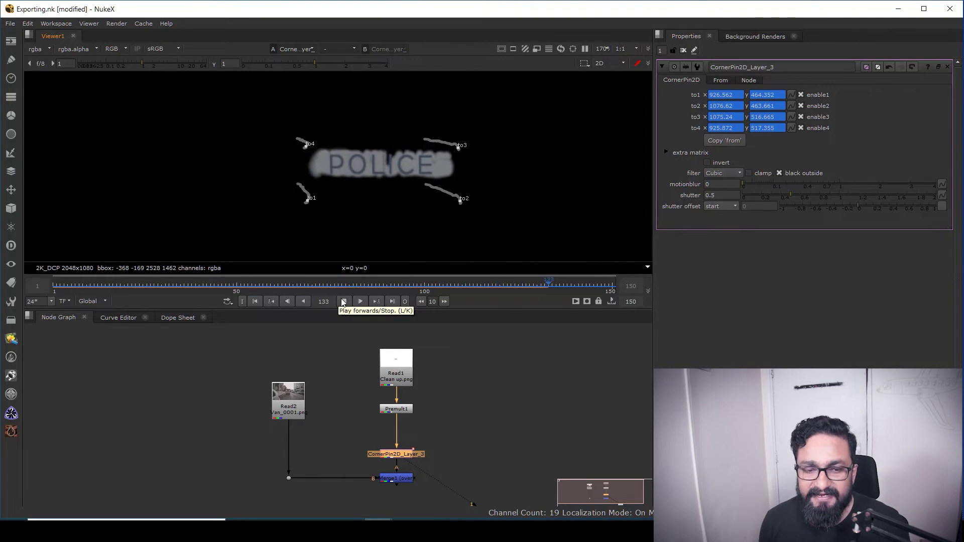
{"action": "left_click", "coordinate": [343, 301]}
{"action": "left_click", "coordinate": [255, 301]}
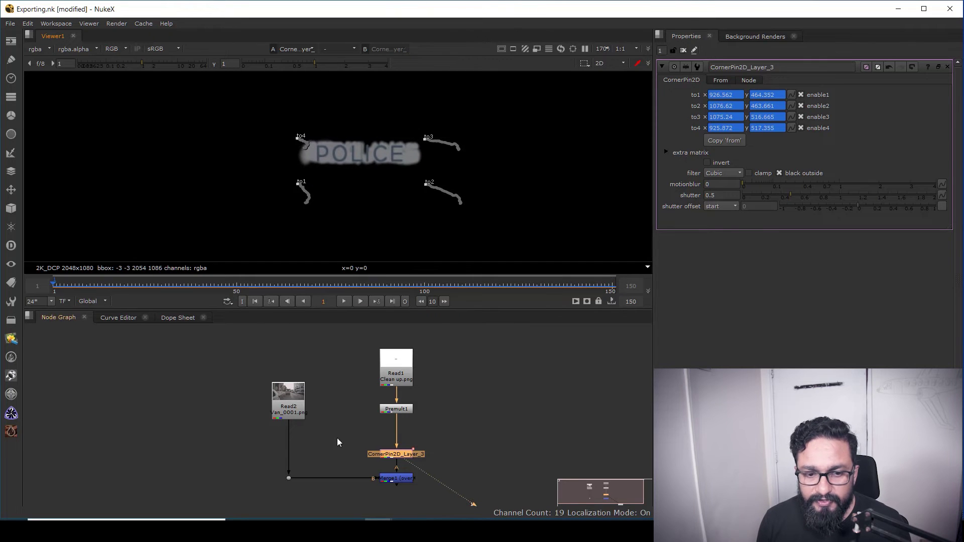
- View the Merge output without the node overlays, play the shot to check the patch on the ambulance, and return to frame 1
{"action": "scroll", "coordinate": [400, 415], "scroll_direction": "down", "scroll_amount": 3}
{"action": "left_click", "coordinate": [399, 394]}
{"action": "key", "text": "1"}
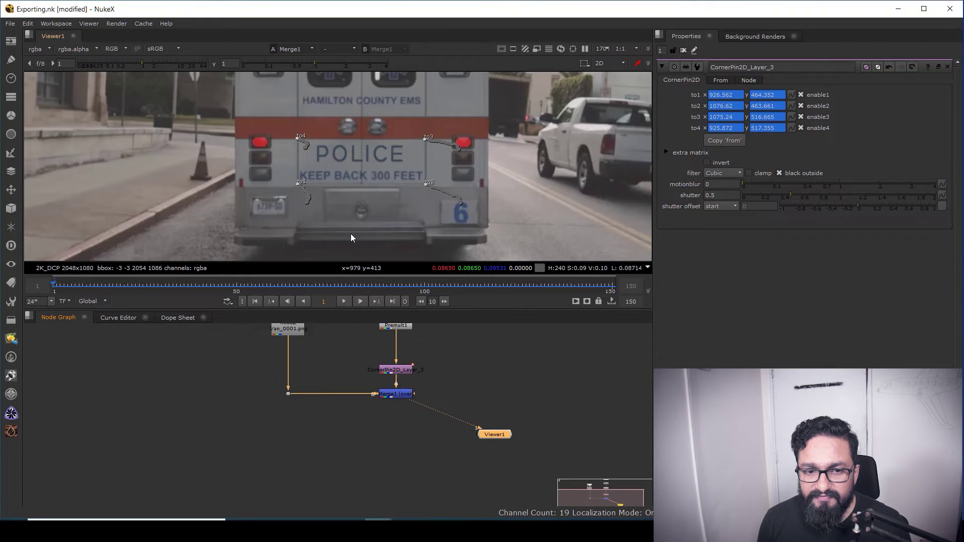
{"action": "left_click", "coordinate": [344, 301]}
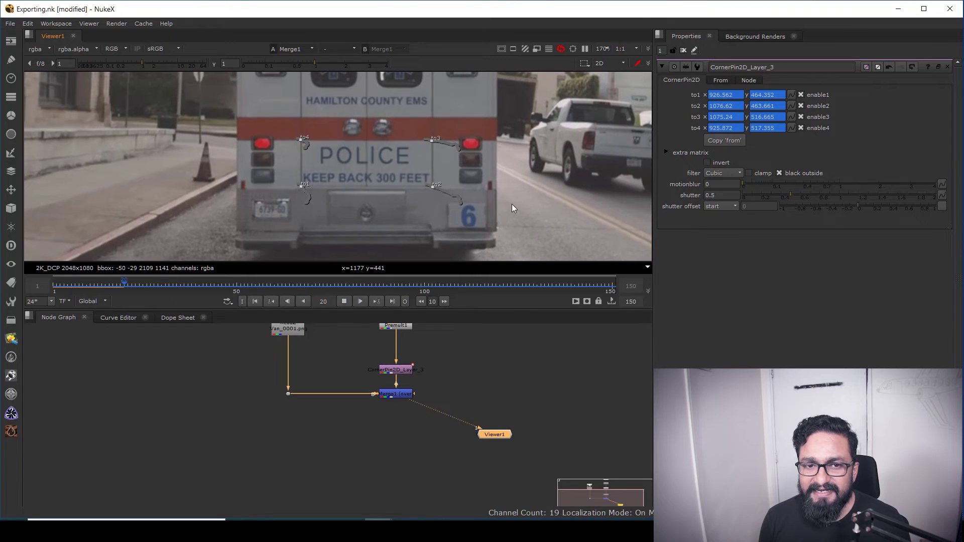
{"action": "left_click", "coordinate": [683, 50]}
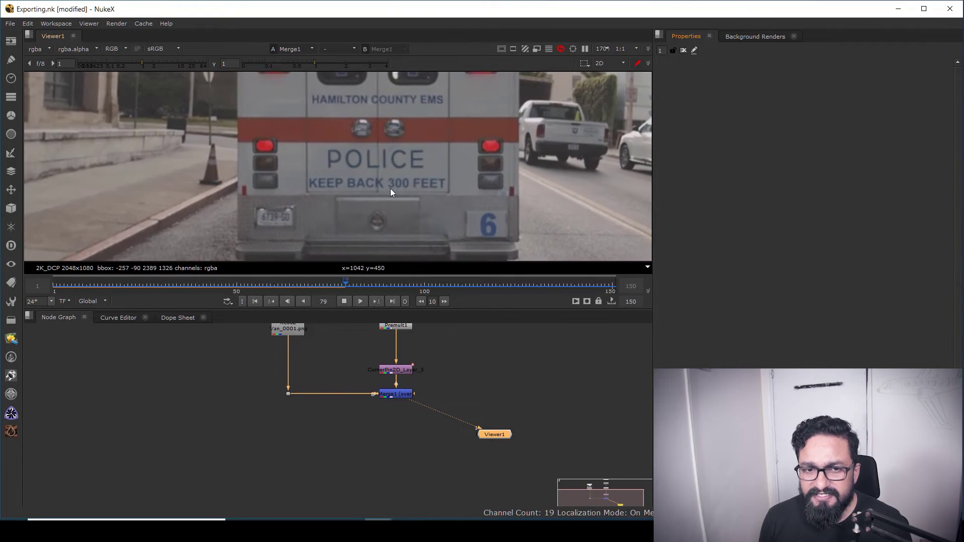
{"action": "scroll", "coordinate": [377, 159], "scroll_direction": "up", "scroll_amount": 2}
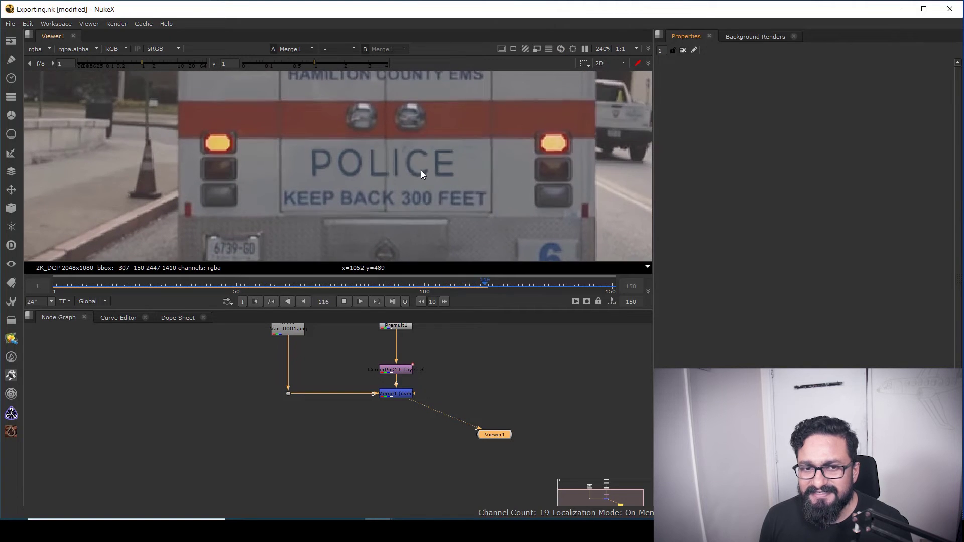
{"action": "left_click", "coordinate": [343, 301]}
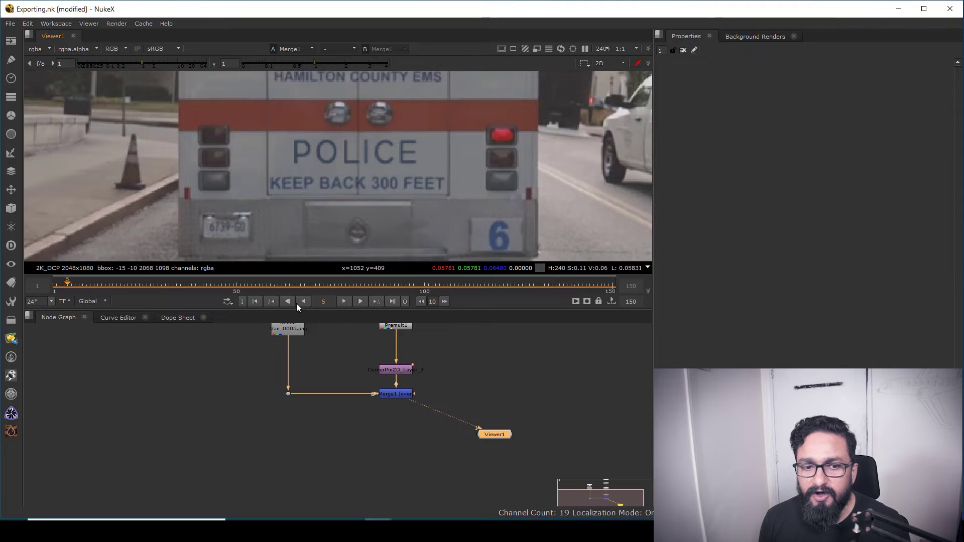
{"action": "left_click", "coordinate": [255, 301]}
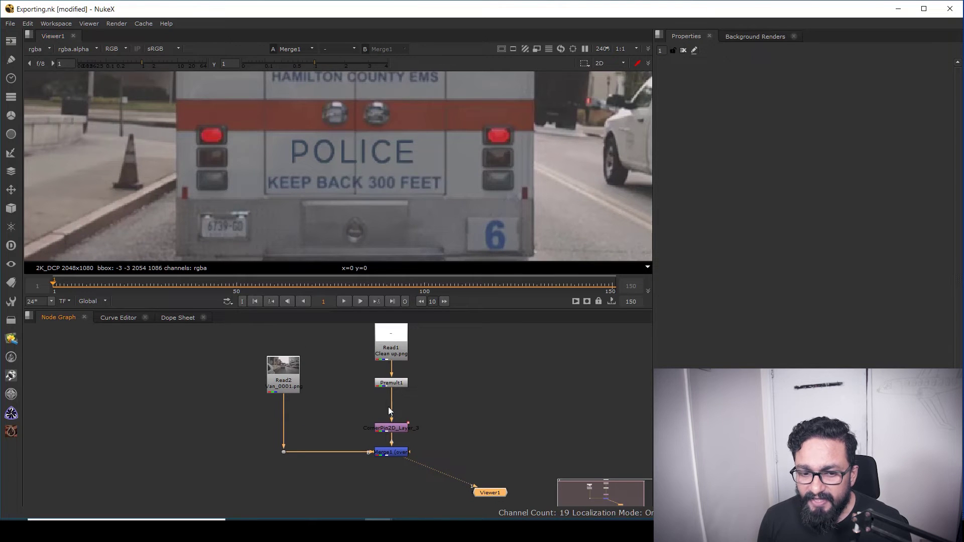
- Add a Transform node between Premult and the corner pin, and place its pivot on the POLICE lettering at about x 1001.6, y 497.6
{"action": "left_click", "coordinate": [394, 385]}
{"action": "key", "text": "t"}
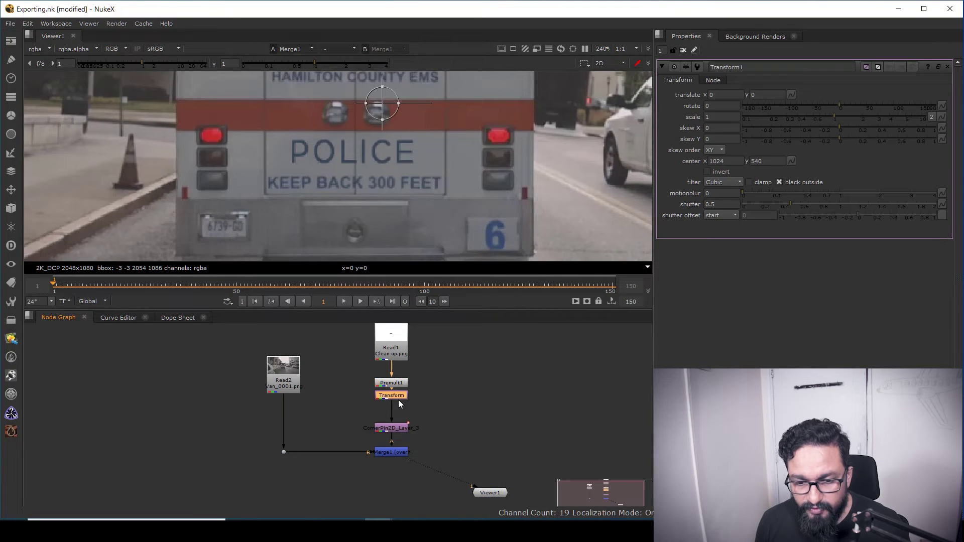
{"action": "scroll", "coordinate": [399, 421], "scroll_direction": "up", "scroll_amount": 3}
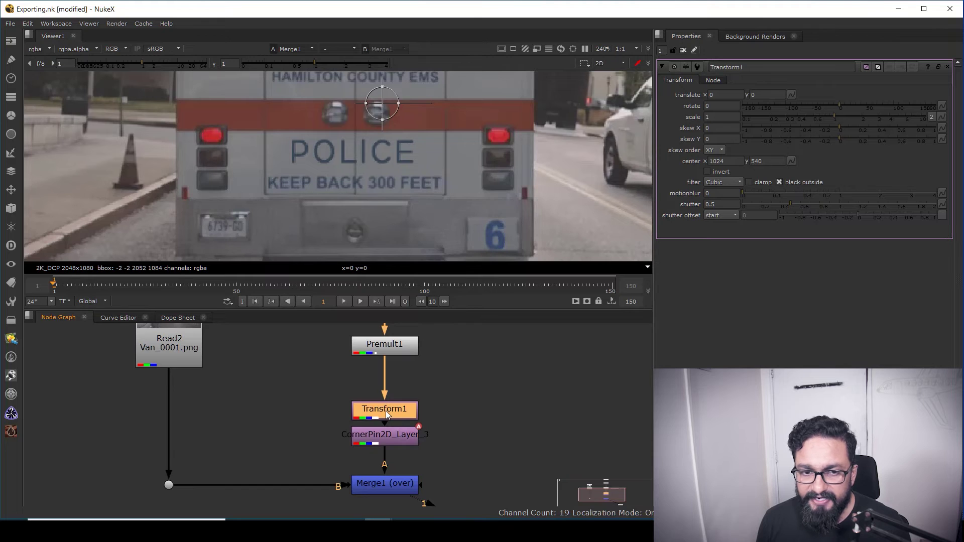
{"action": "left_click_drag", "start_coordinate": [383, 103], "coordinate": [356, 153]}
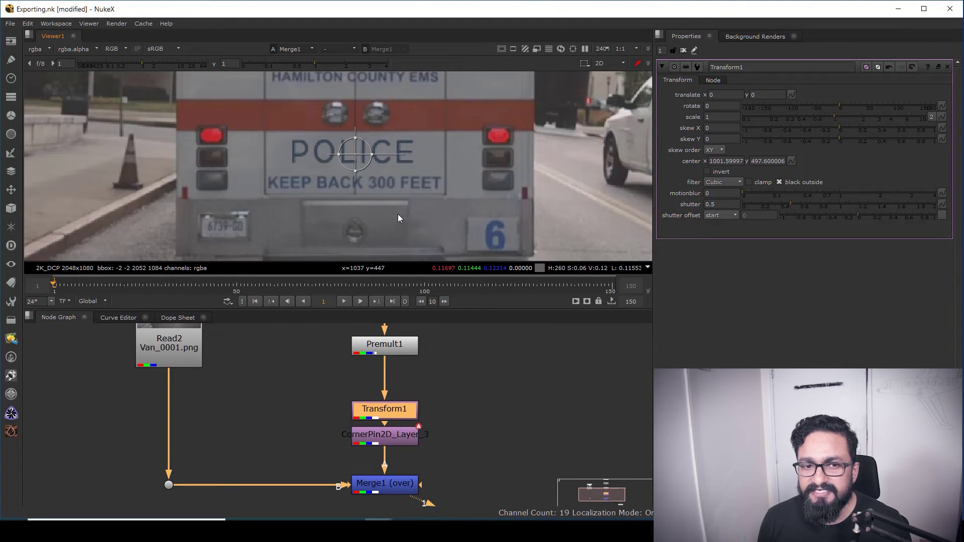
- Key the Transform's translate at frame 1 and set its x translate to -1 at frame 150 to realign the POLICE patch
{"action": "left_click", "coordinate": [792, 94]}
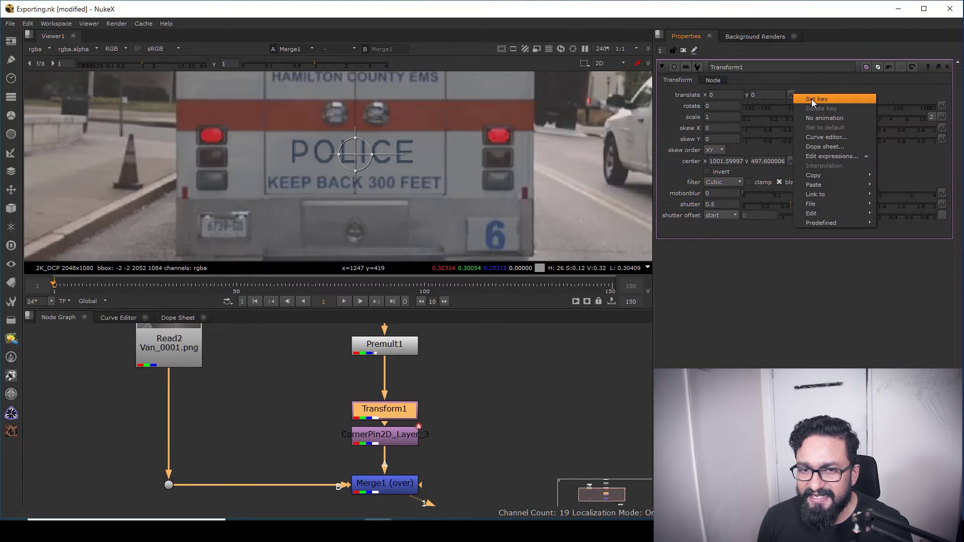
{"action": "left_click", "coordinate": [812, 98]}
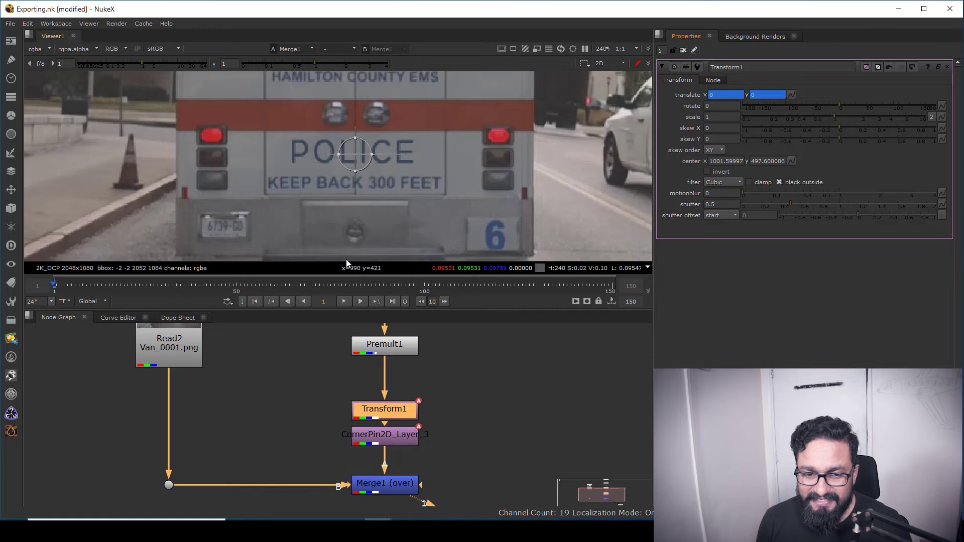
{"action": "left_click", "coordinate": [392, 301]}
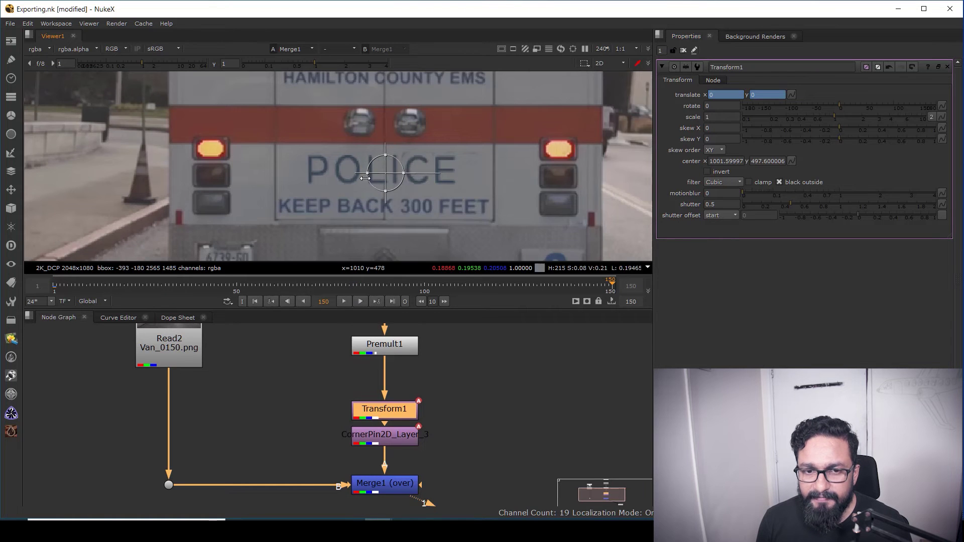
{"action": "scroll", "coordinate": [387, 179], "scroll_direction": "up", "scroll_amount": 5}
{"action": "left_click_drag", "start_coordinate": [342, 113], "coordinate": [485, 230]}
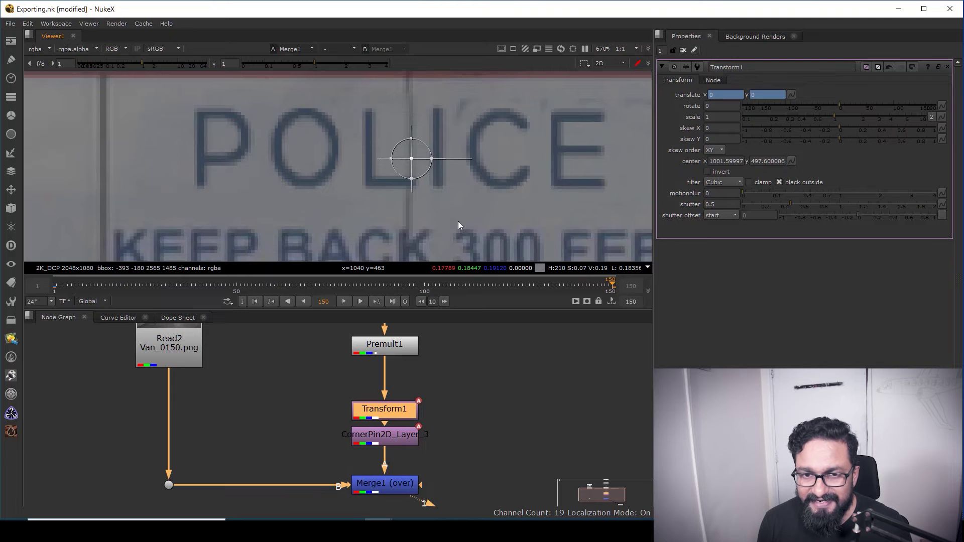
{"action": "key", "text": "KP_4"}
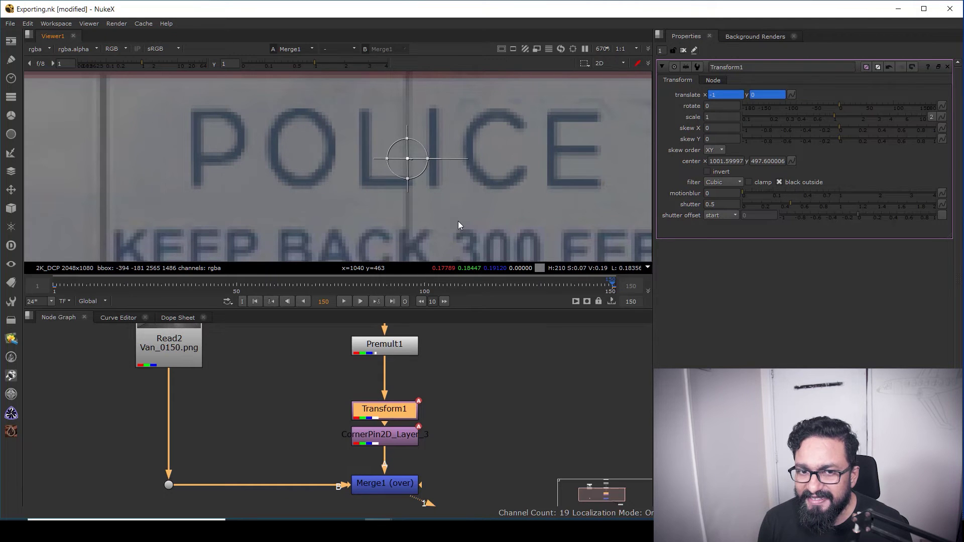
- Inspect the adjusted POLICE lettering, close the Transform's properties, and play the merged shot in an enlarged viewer
{"action": "scroll", "coordinate": [475, 171], "scroll_direction": "up", "scroll_amount": 1}
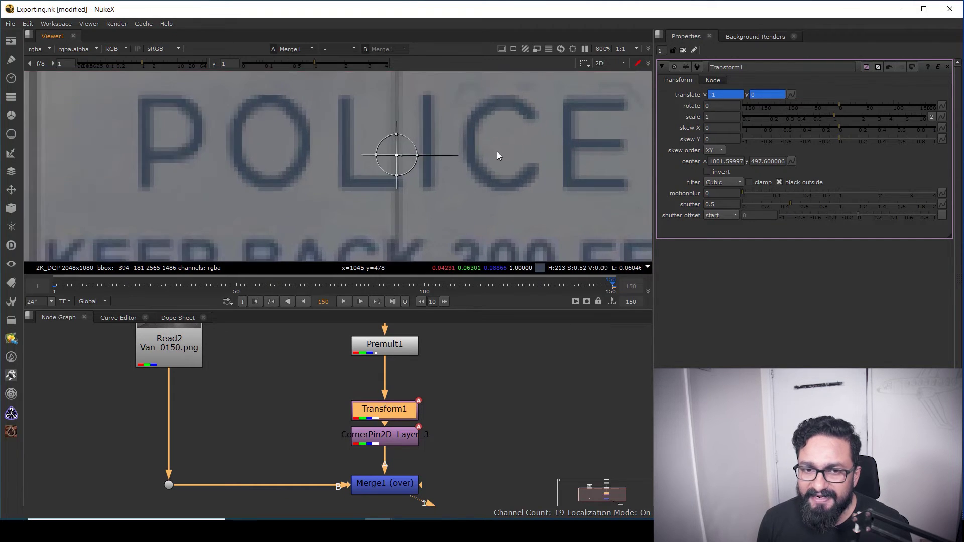
{"action": "scroll", "coordinate": [519, 137], "scroll_direction": "down", "scroll_amount": 3}
{"action": "left_click", "coordinate": [683, 50]}
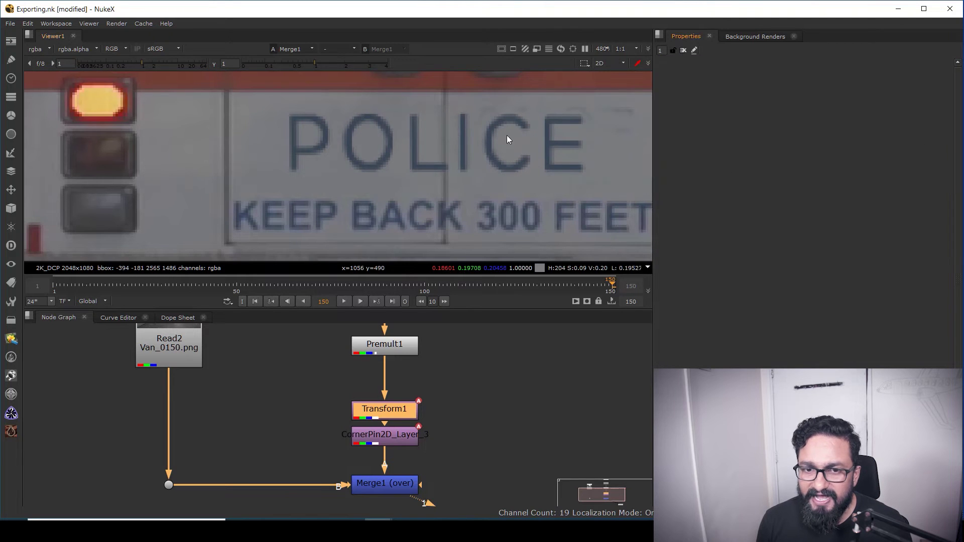
{"action": "key", "text": "space"}
{"action": "key", "text": "f"}
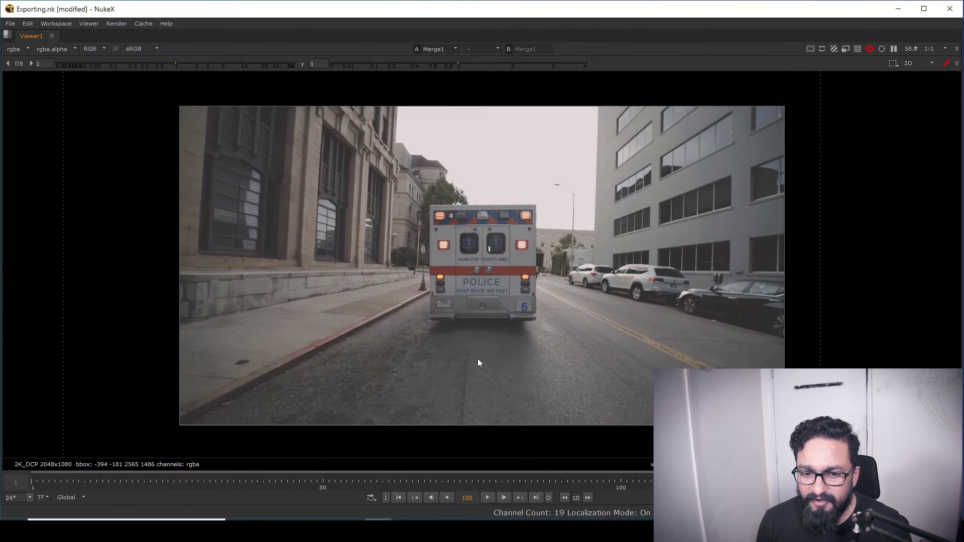
{"action": "left_click", "coordinate": [487, 497]}
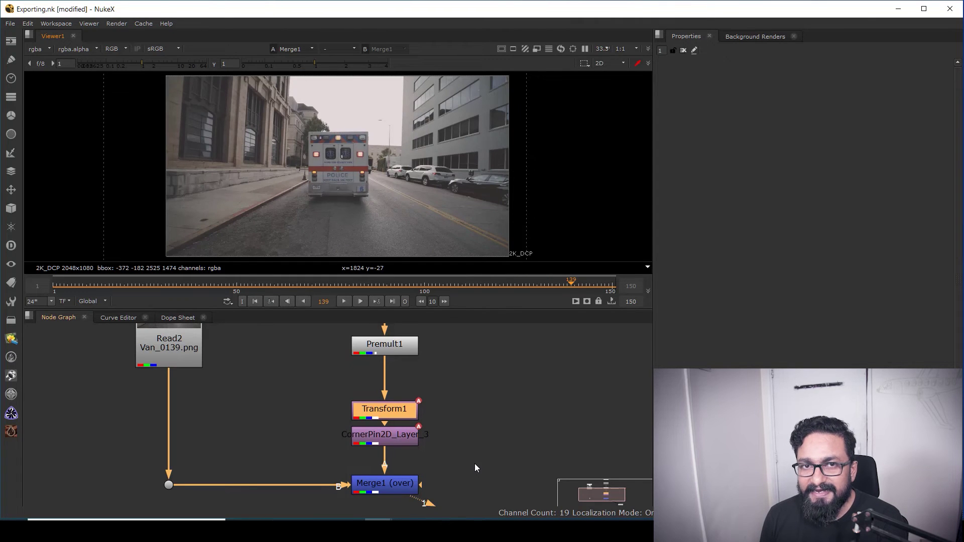
- Switch to Mocha Pro and choose After Effects Corner Pin [supports motion blur] (*.txt) as the tracking data export format
{"action": "key", "text": "alt+Tab"}
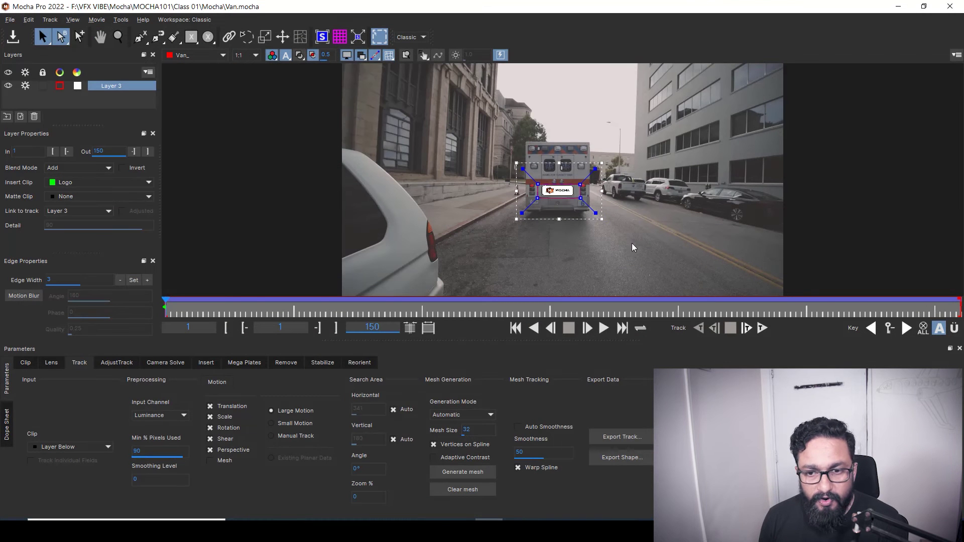
{"action": "left_click", "coordinate": [623, 436]}
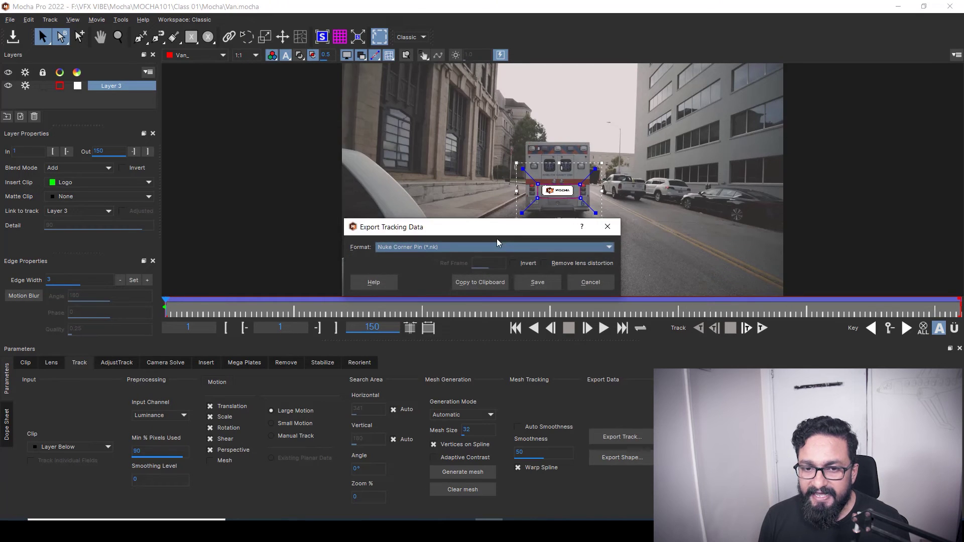
{"action": "left_click", "coordinate": [601, 248]}
{"action": "scroll", "coordinate": [527, 271], "scroll_direction": "up", "scroll_amount": 5}
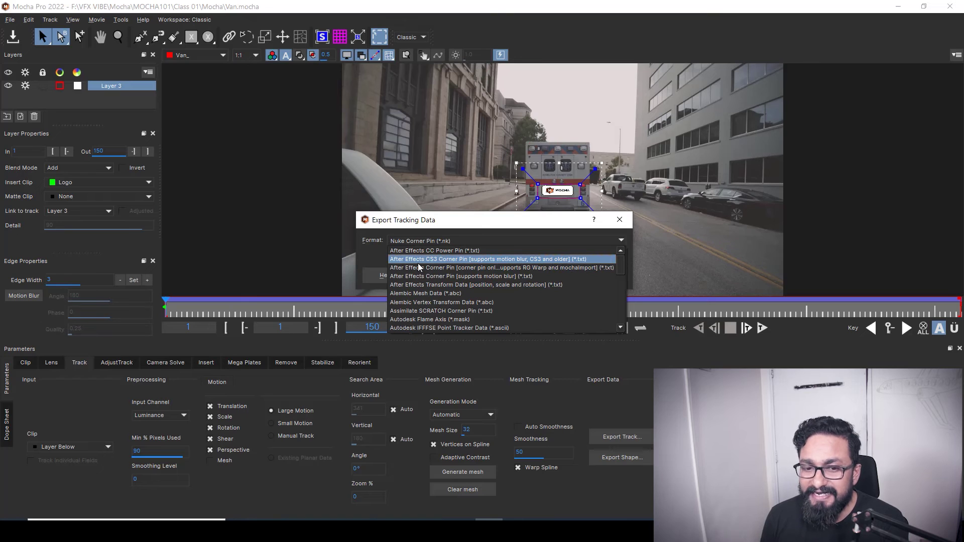
{"action": "left_click", "coordinate": [444, 277]}
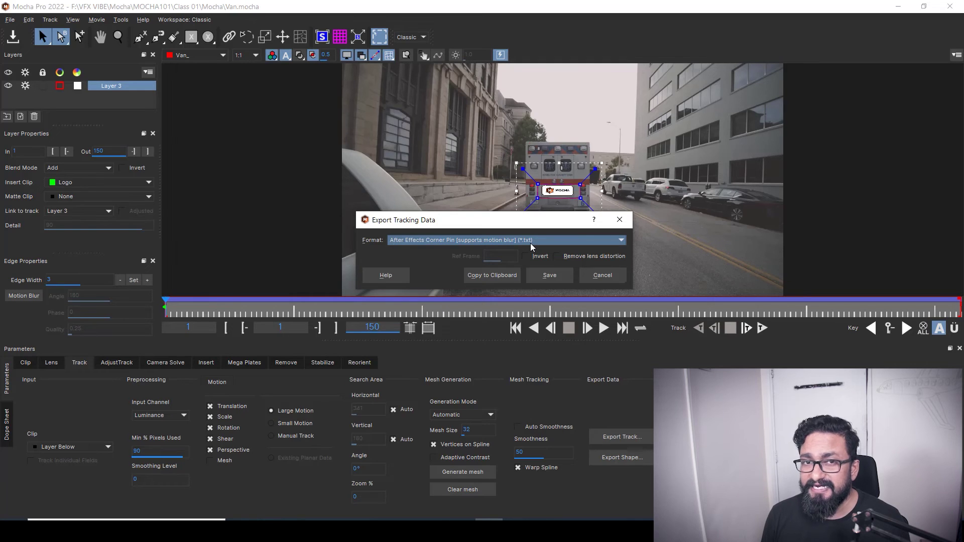
- Save the exported tracking data as Van_AE.txt in the Class 02 Export folder
{"action": "left_click", "coordinate": [550, 275]}
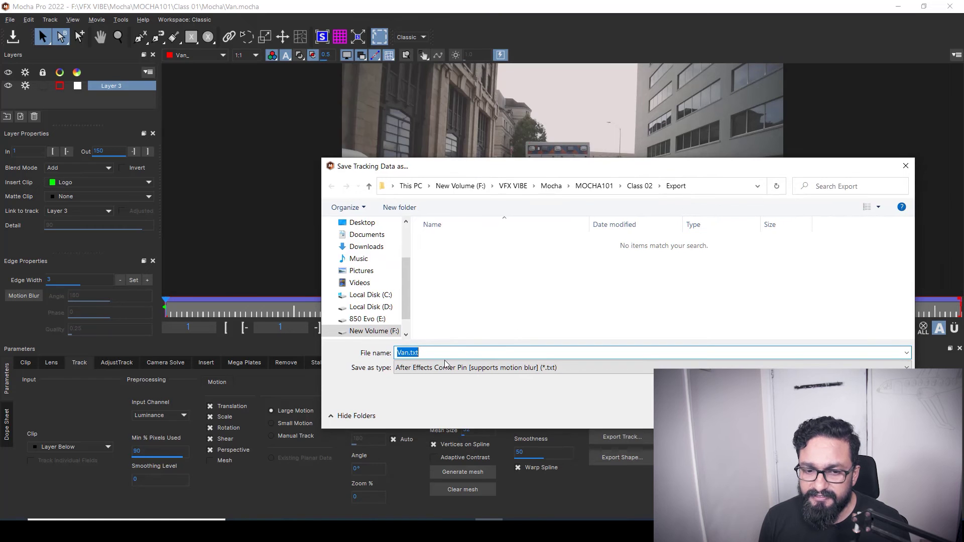
{"action": "left_click", "coordinate": [408, 353]}
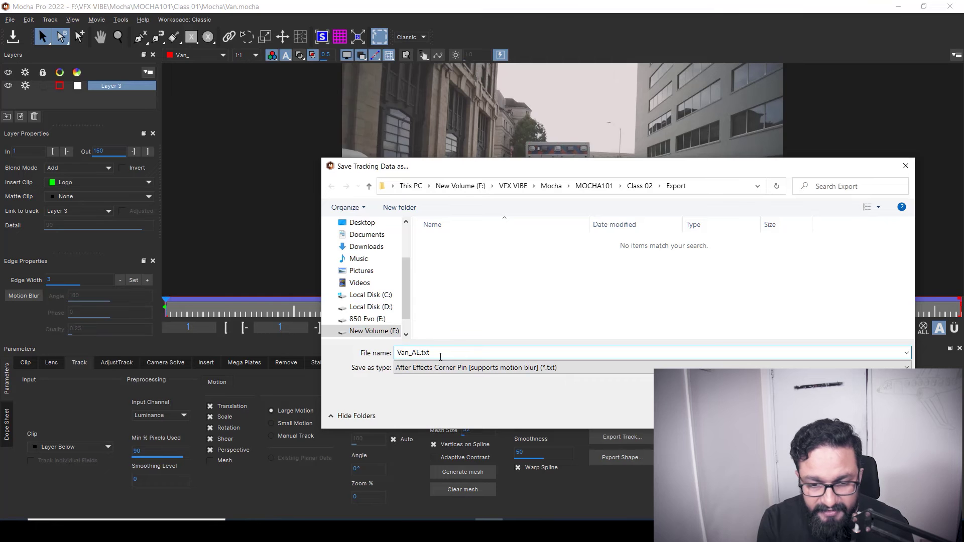
{"action": "key", "text": "Return"}
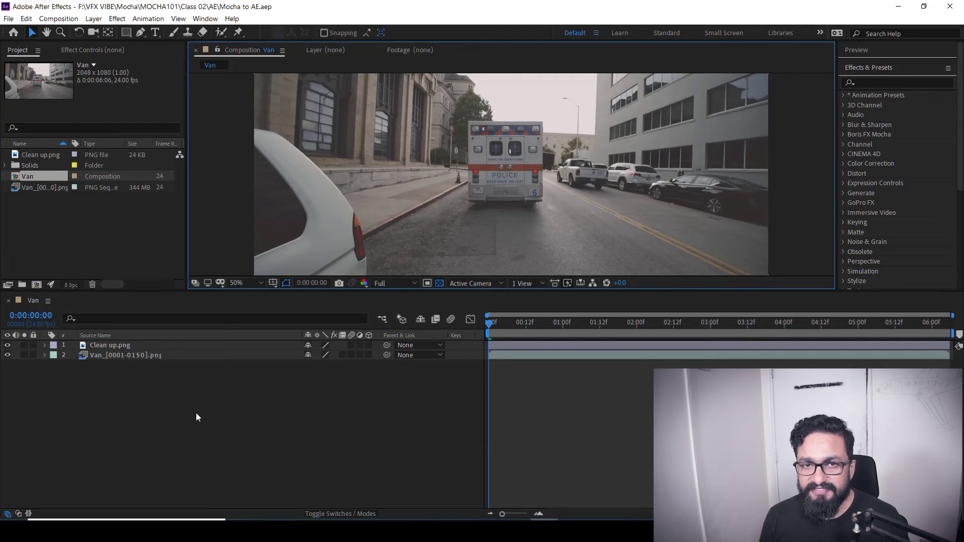
- Check the POLICE patch by turning the Clean up.png layer's visibility off and back on, keeping that layer selected
{"action": "left_click", "coordinate": [117, 346]}
{"action": "left_click", "coordinate": [7, 345]}
{"action": "left_click", "coordinate": [7, 346]}
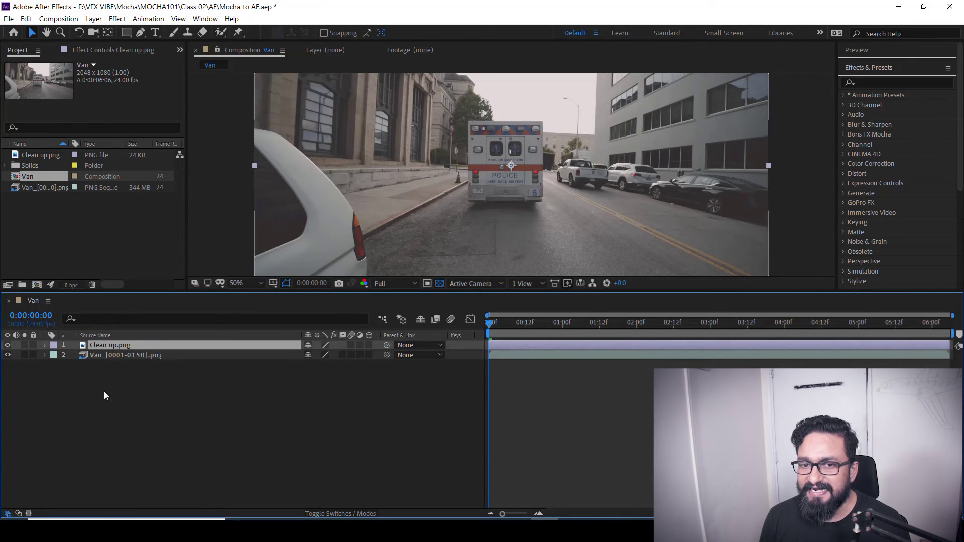
{"action": "left_click", "coordinate": [179, 425]}
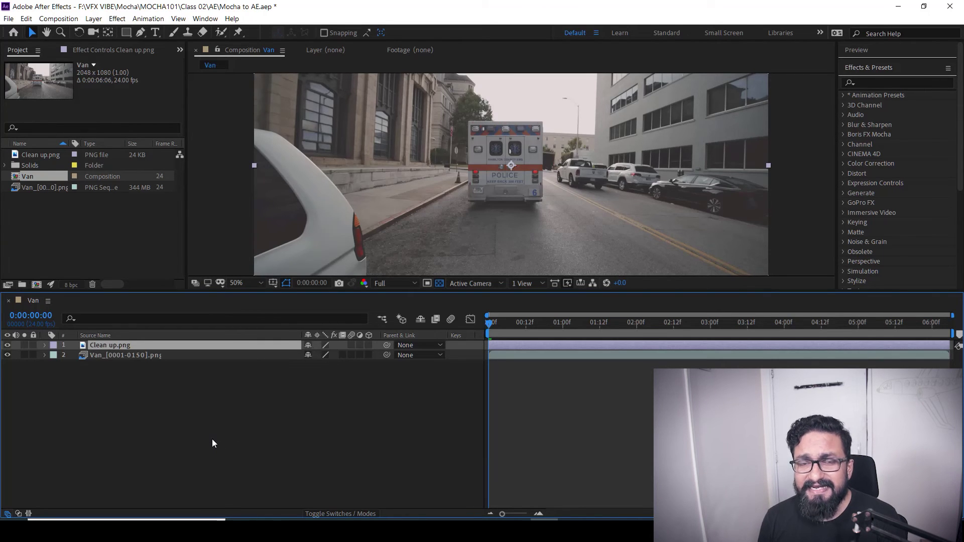
{"action": "left_click", "coordinate": [113, 361]}
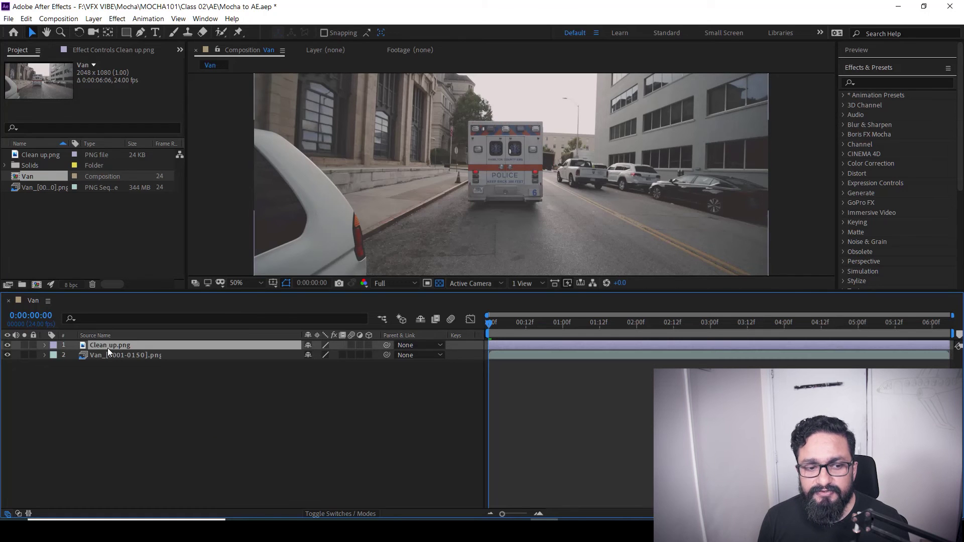
{"action": "left_click", "coordinate": [108, 348]}
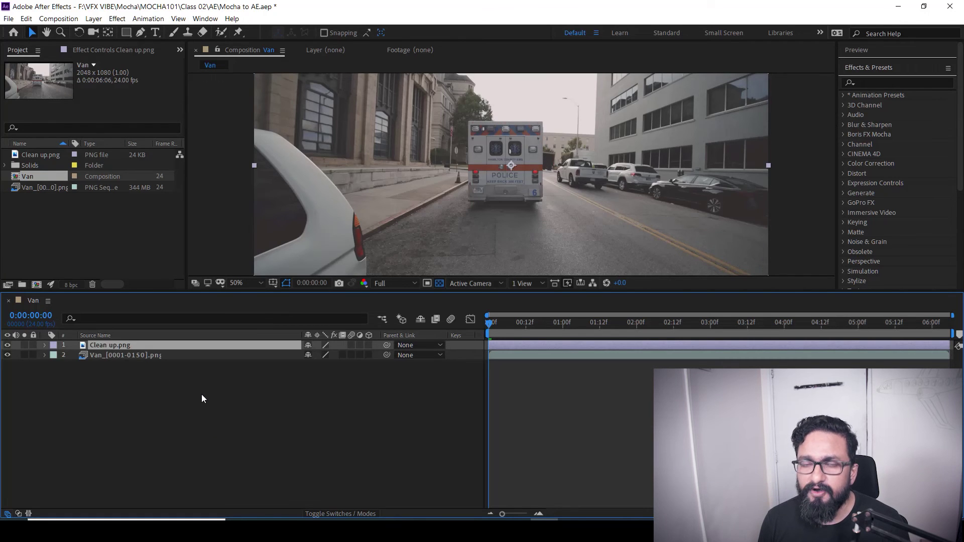
- Add a null object to the Van composition and select its layer
{"action": "left_click", "coordinate": [177, 417]}
{"action": "right_click", "coordinate": [178, 420]}
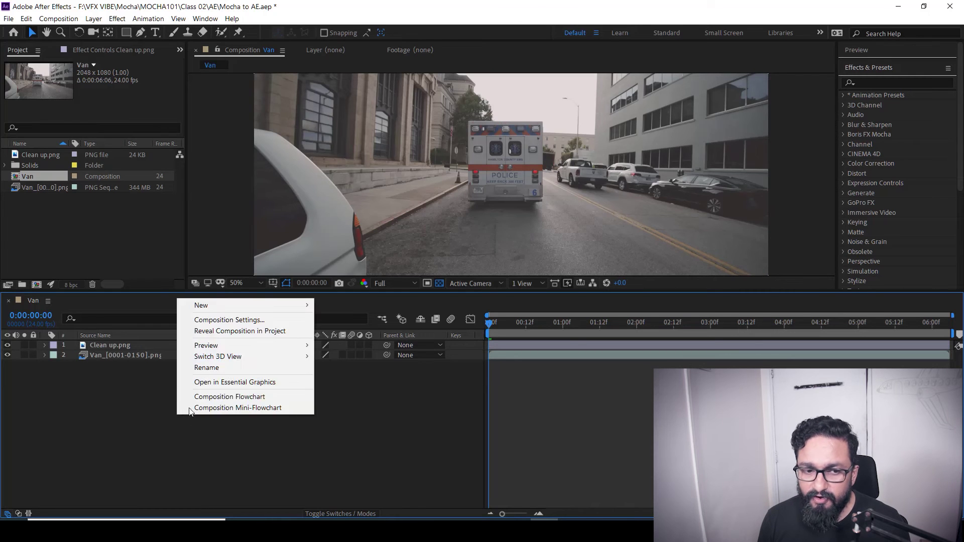
{"action": "mouse_move", "coordinate": [285, 311]}
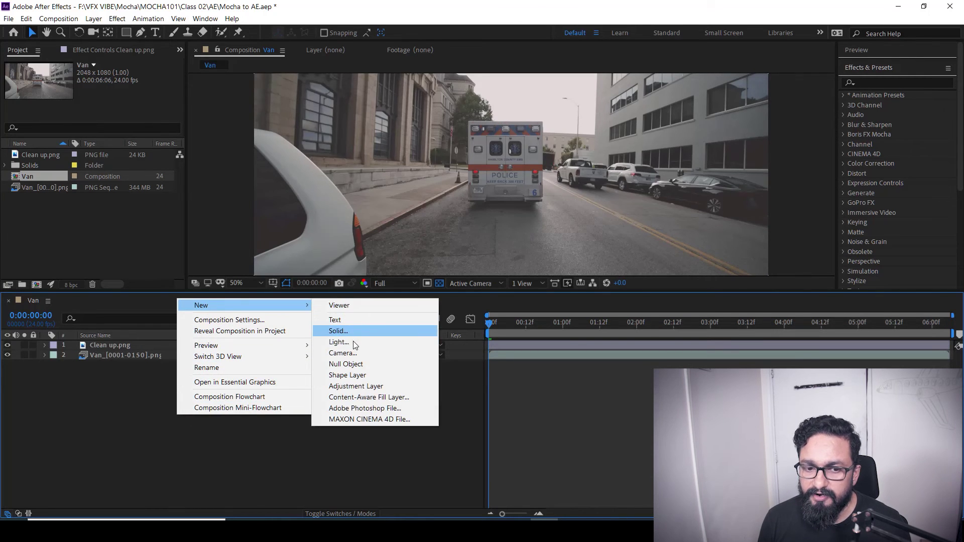
{"action": "left_click", "coordinate": [358, 364]}
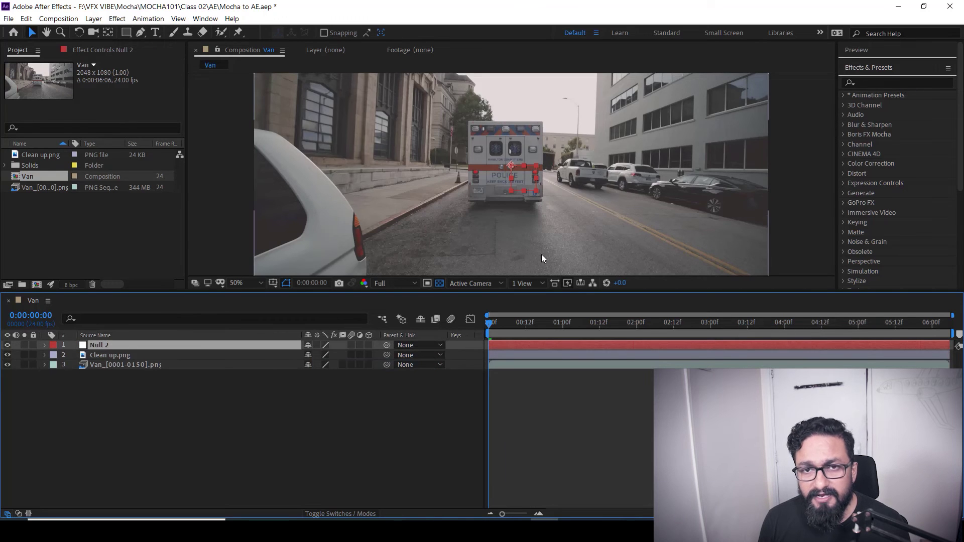
{"action": "left_click", "coordinate": [165, 393]}
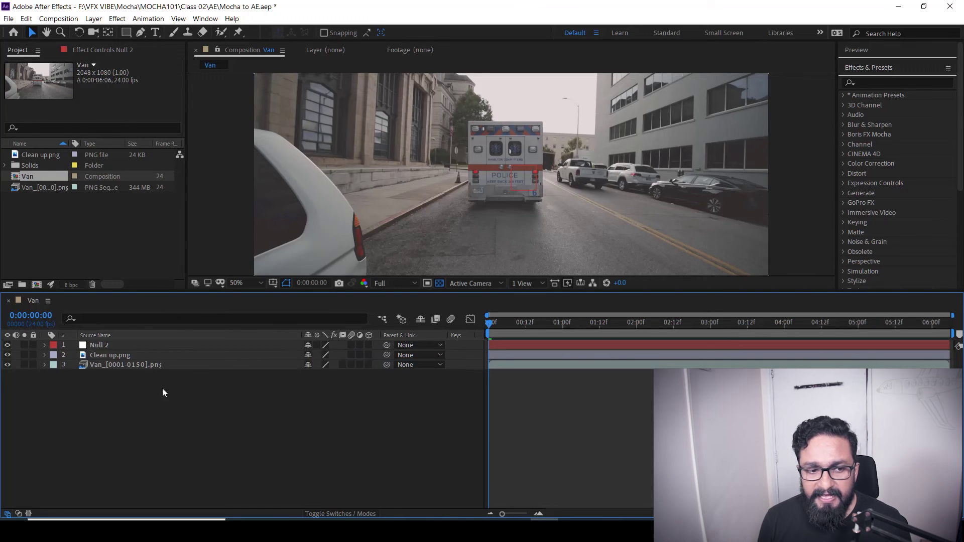
{"action": "left_click", "coordinate": [105, 348]}
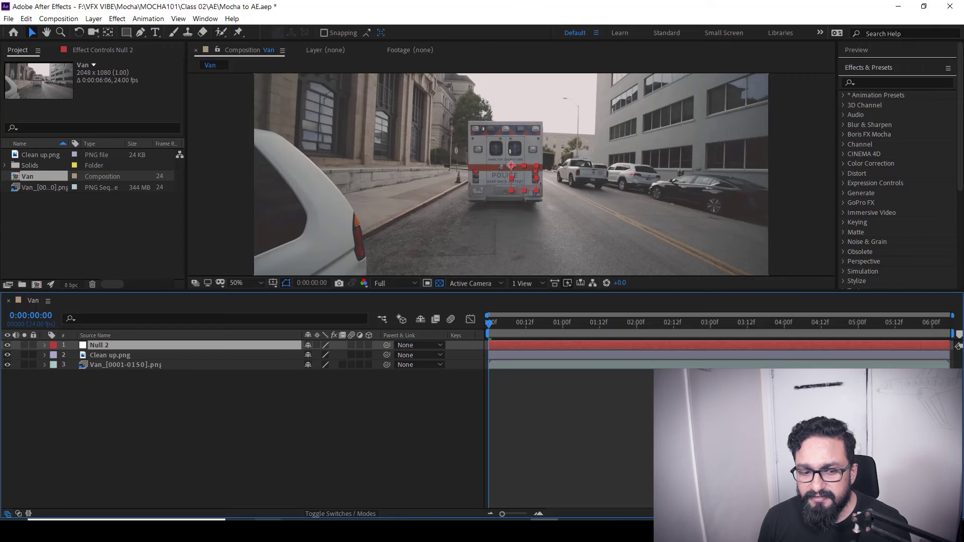
- Copy all keyframe data from Van_AE.txt in the Export folder and paste it onto the null in After Effects
{"action": "mouse_move", "coordinate": [267, 519]}
{"action": "left_click", "coordinate": [338, 477]}
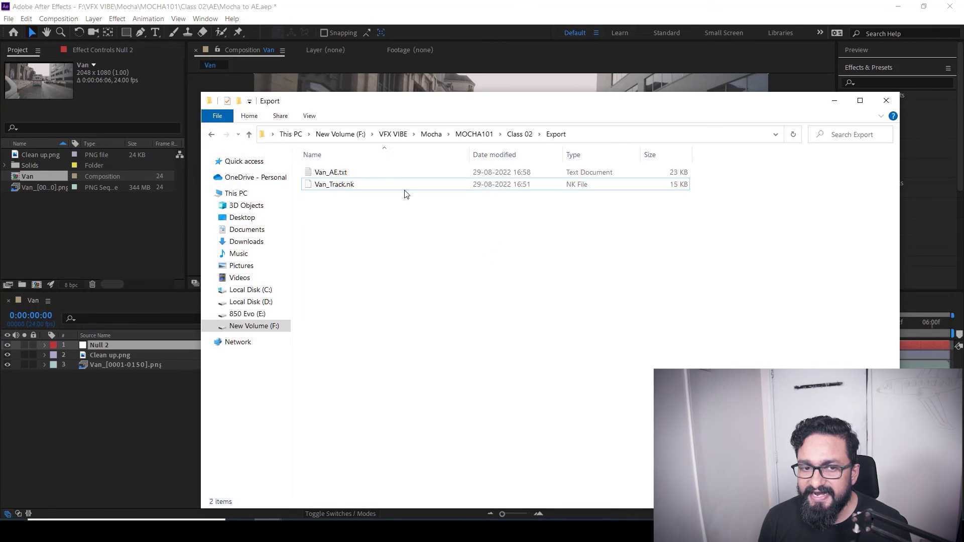
{"action": "left_click", "coordinate": [333, 179]}
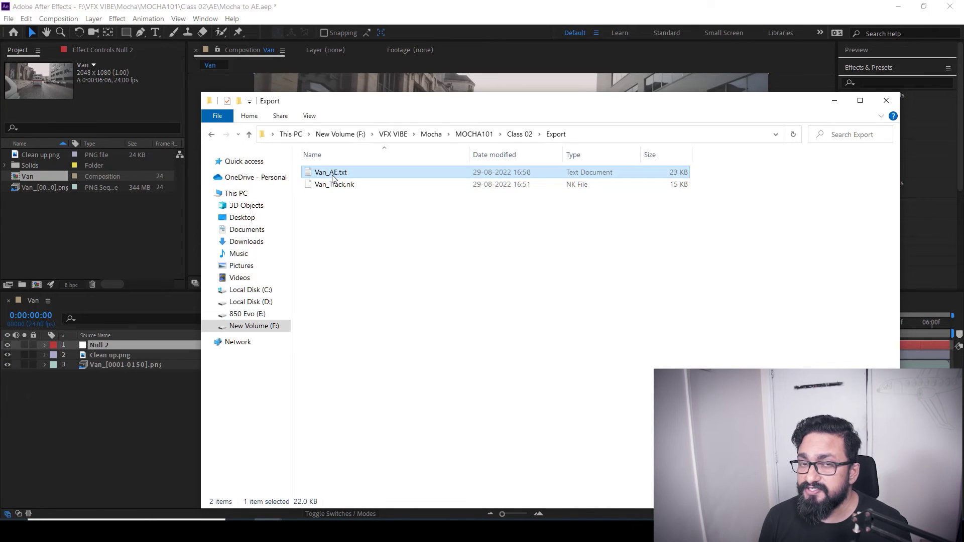
{"action": "double_click", "coordinate": [333, 174]}
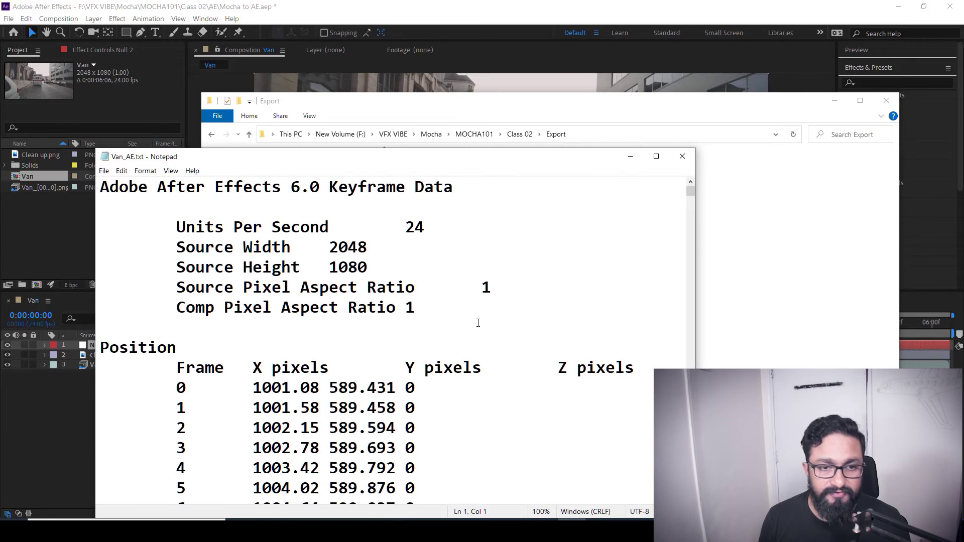
{"action": "key", "text": "ctrl+a"}
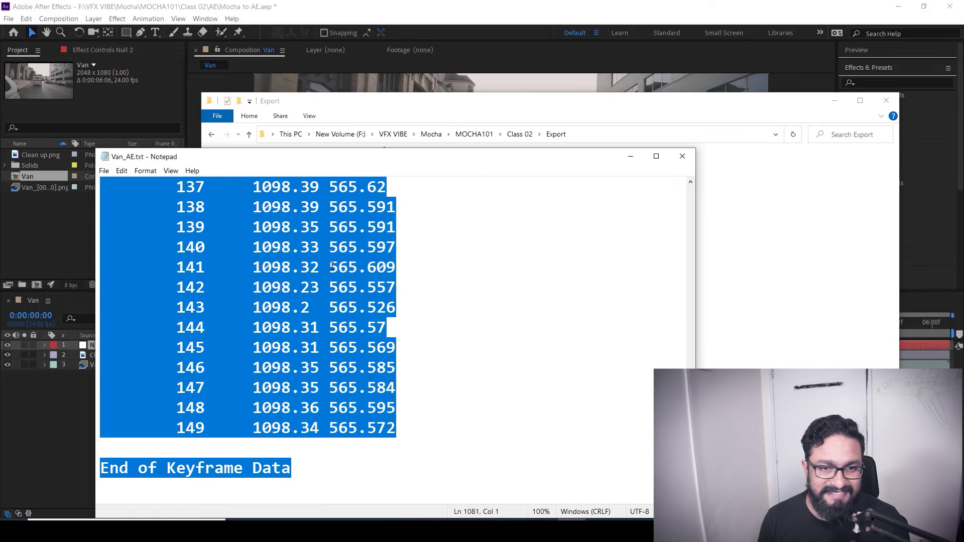
{"action": "key", "text": "alt+Tab"}
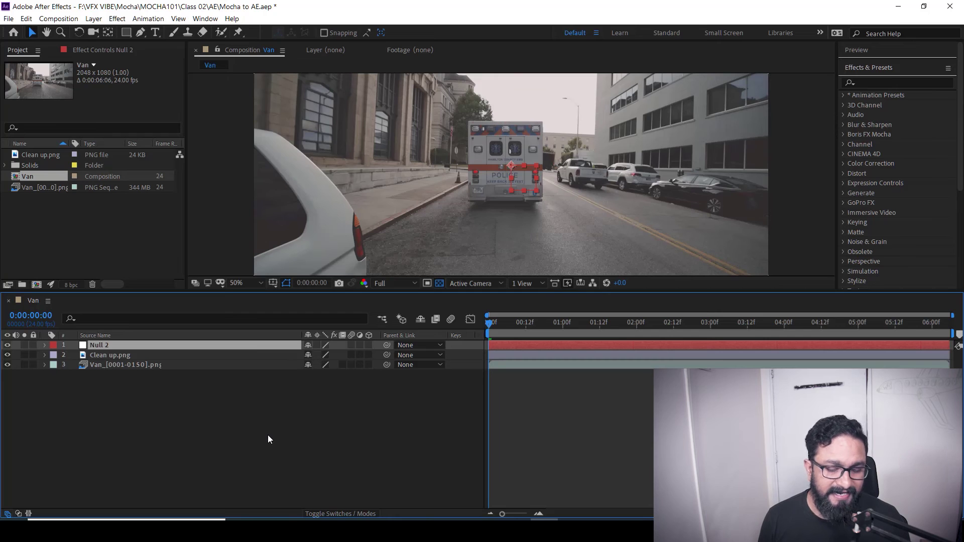
{"action": "key", "text": "ctrl+v"}
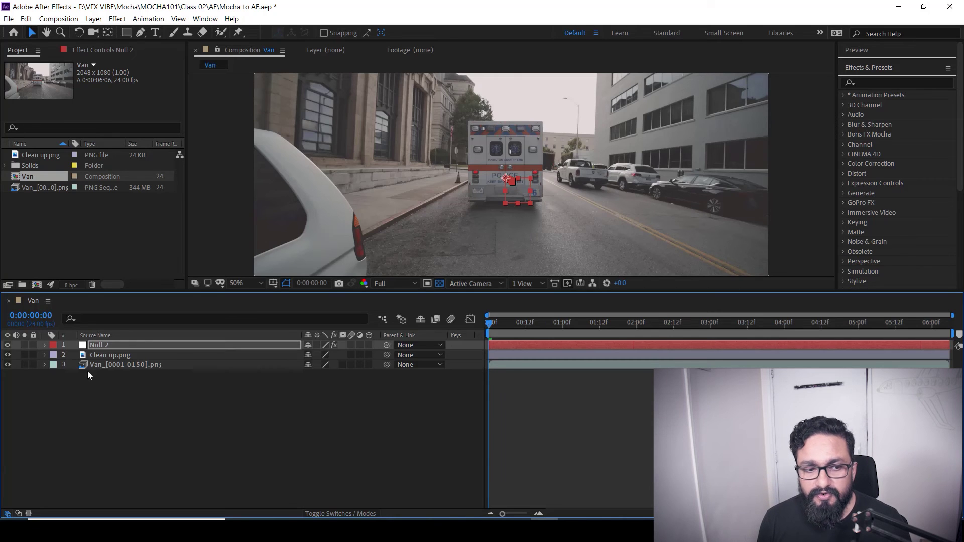
- Inspect the null's pasted position, scale and rotation keyframes and play the shot to check its motion
{"action": "left_click", "coordinate": [44, 345]}
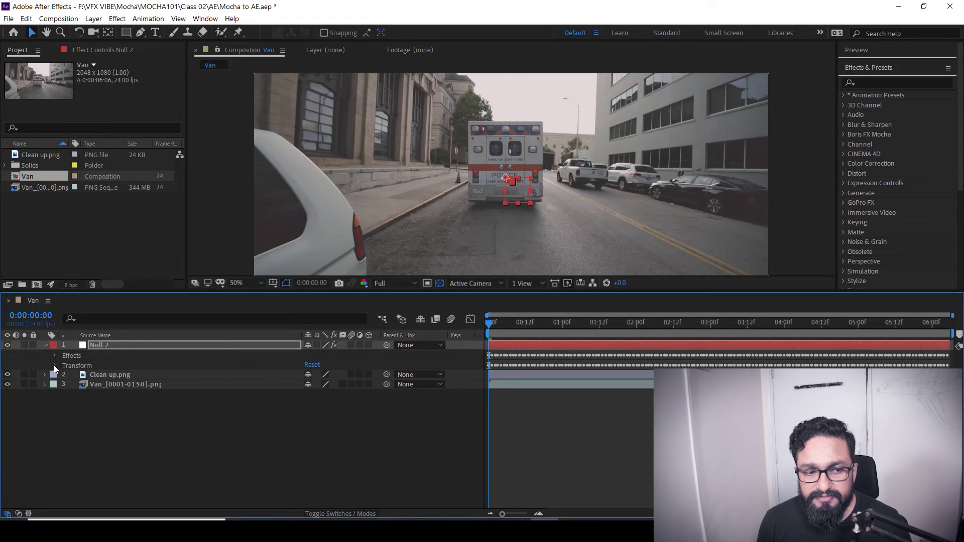
{"action": "left_click", "coordinate": [55, 365]}
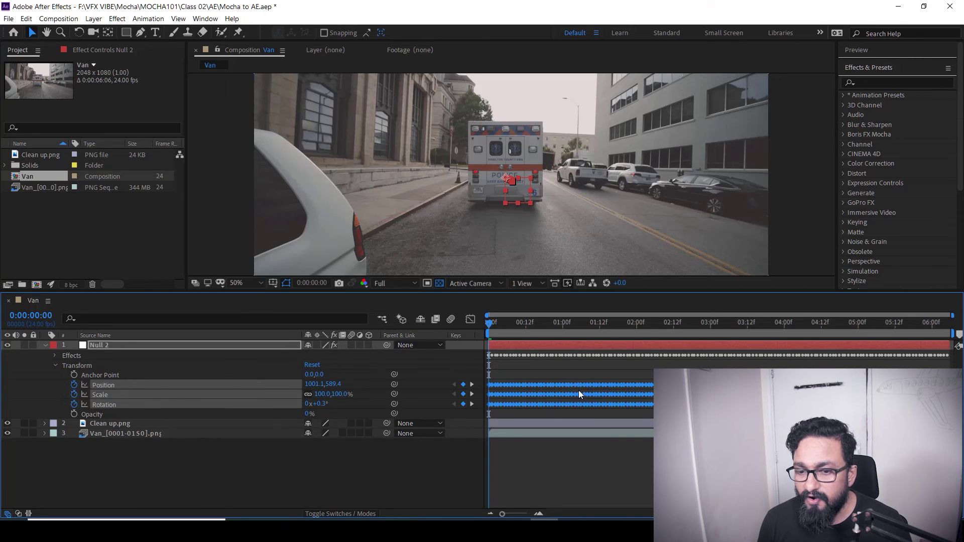
{"action": "key", "text": "space"}
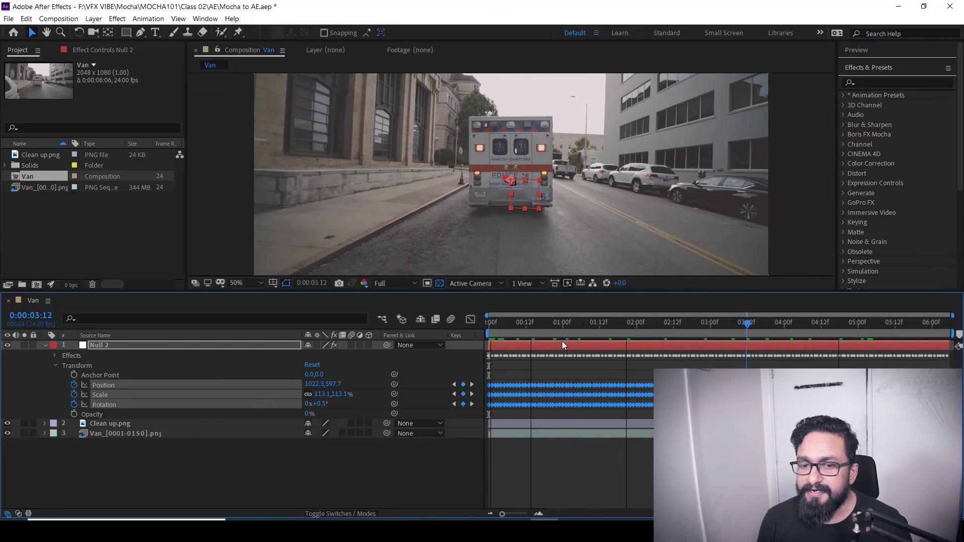
{"action": "key", "text": "space"}
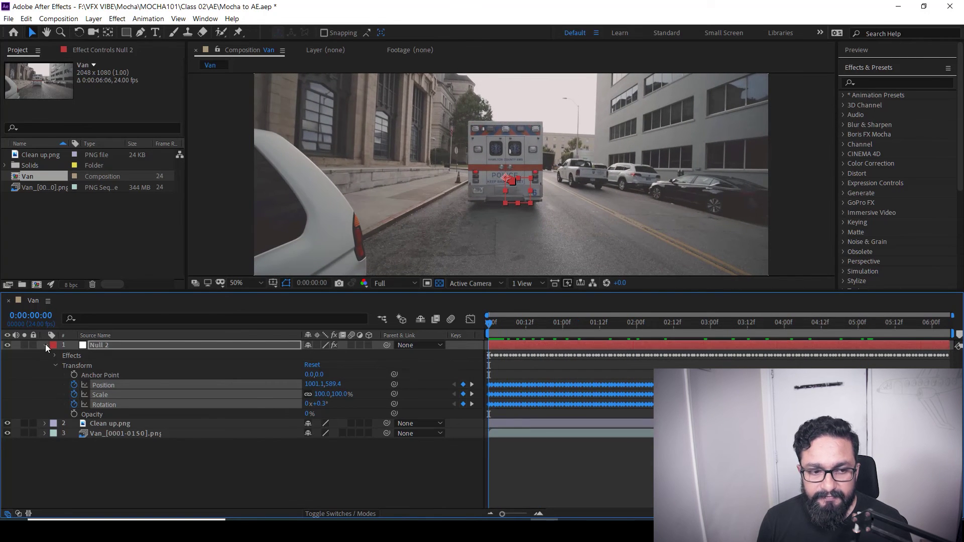
{"action": "left_click", "coordinate": [45, 345]}
{"action": "left_click", "coordinate": [140, 420]}
- Parent the Clean up.png layer to the null carrying the tracking data
{"action": "scroll", "coordinate": [498, 217], "scroll_direction": "up", "scroll_amount": 3}
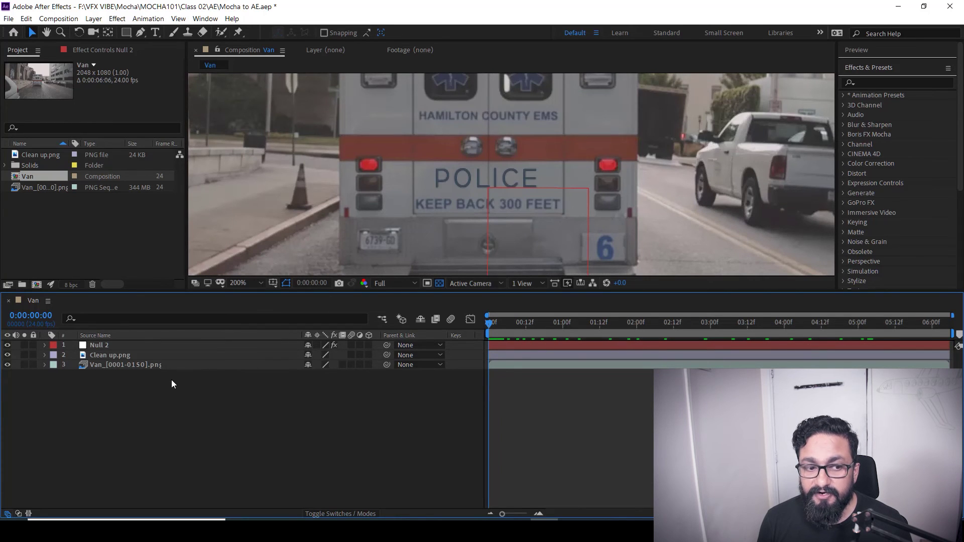
{"action": "left_click", "coordinate": [113, 356]}
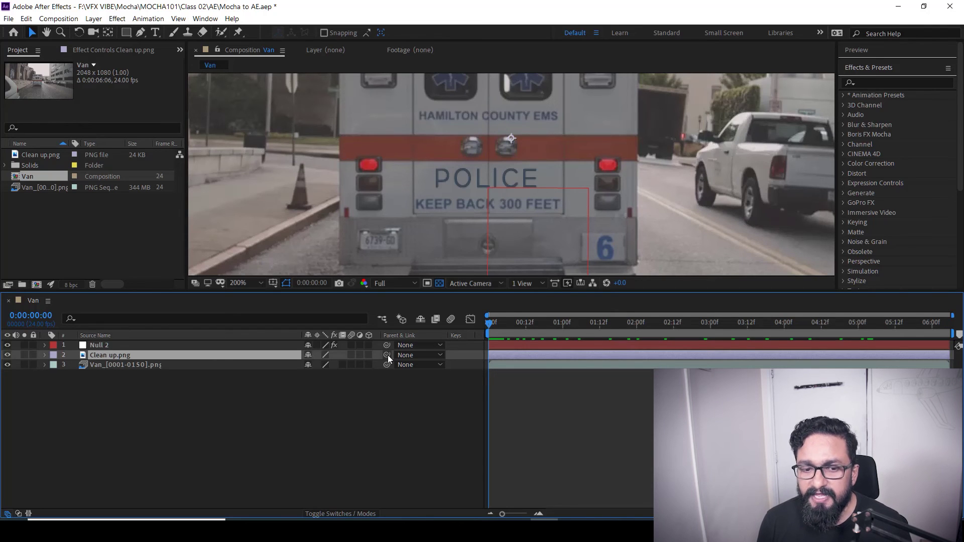
{"action": "left_click_drag", "start_coordinate": [340, 402], "coordinate": [142, 347]}
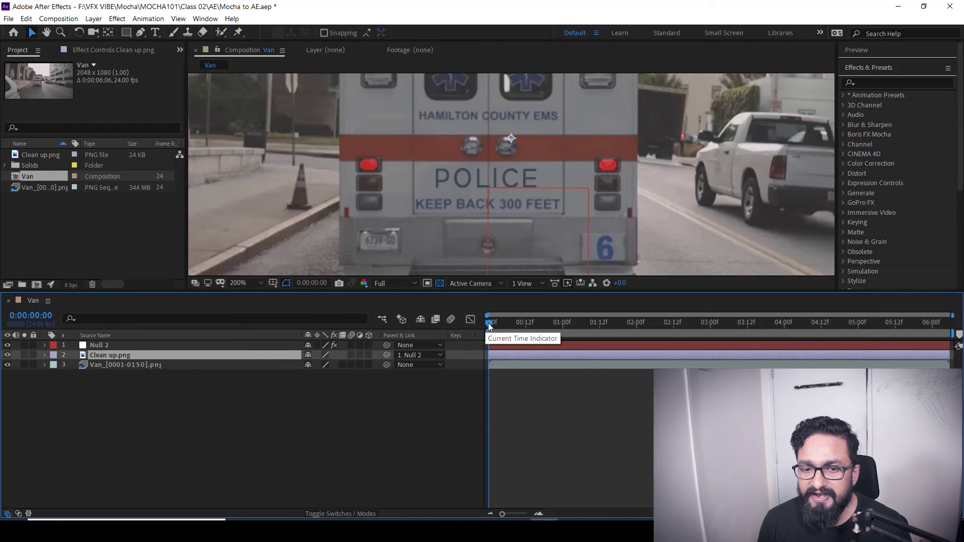
- Play the shot up close and scrub back to the first frame to check how the POLICE patch follows the ambulance
{"action": "key", "text": "space"}
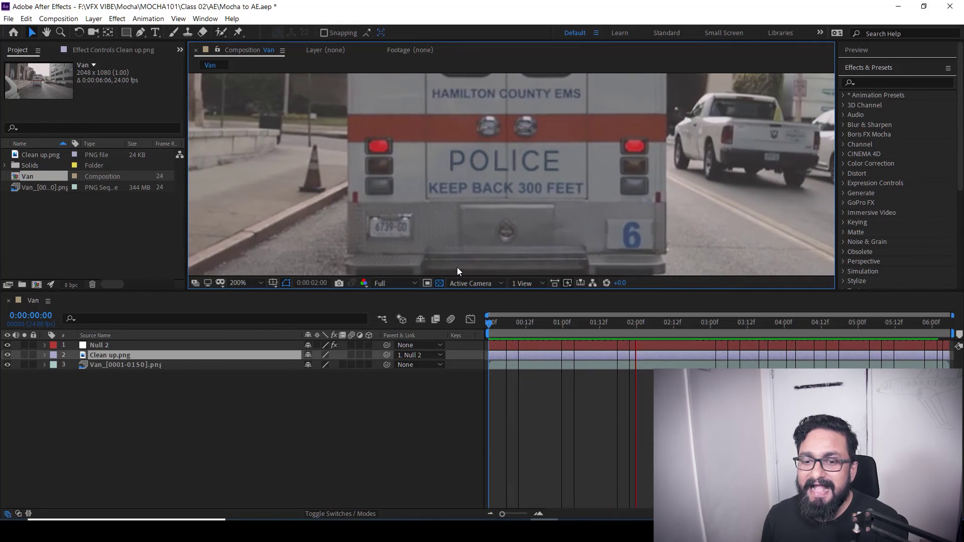
{"action": "left_click", "coordinate": [803, 325]}
{"action": "left_click_drag", "start_coordinate": [803, 324], "coordinate": [470, 336]}
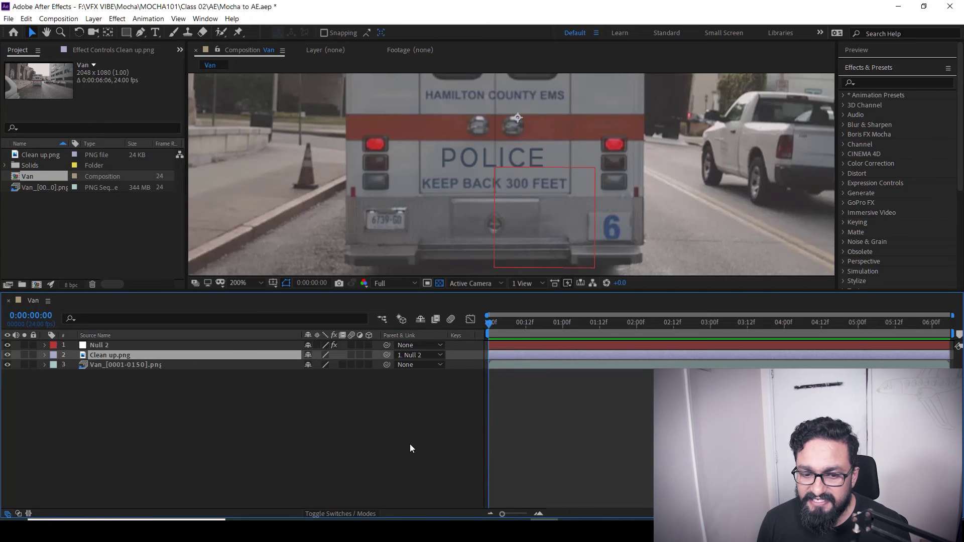
- Switch to Mocha Pro and copy the After Effects Corner Pin [supports motion blur] tracking data to the clipboard
{"action": "key", "text": "alt+Tab"}
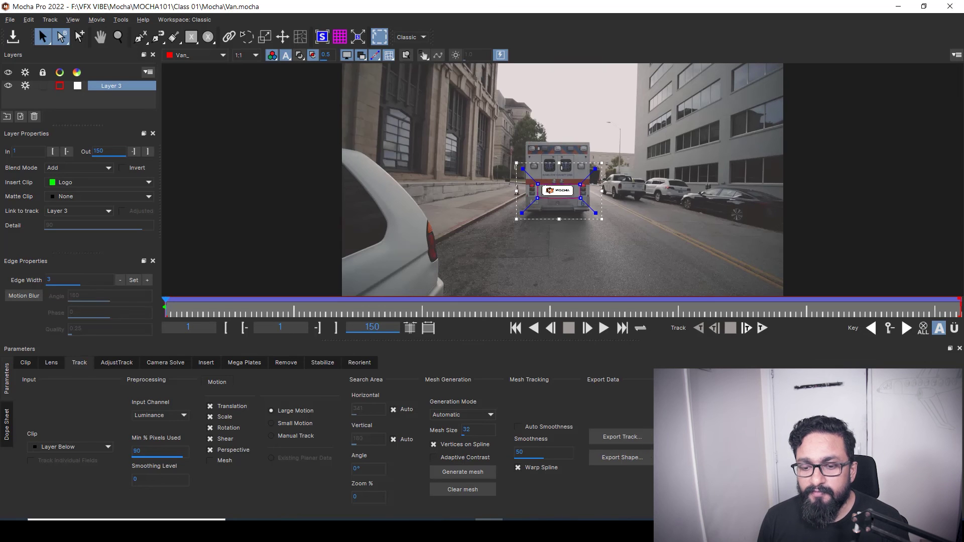
{"action": "left_click", "coordinate": [622, 437]}
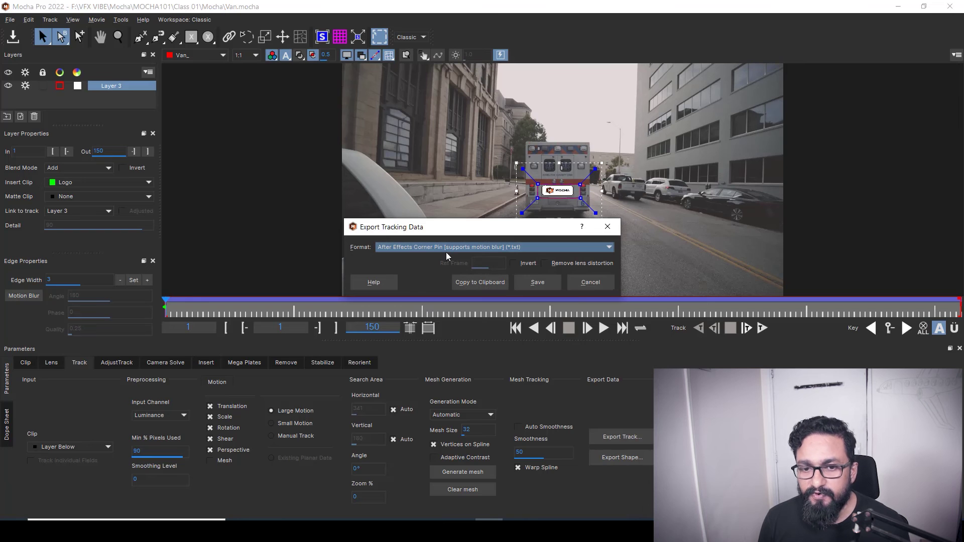
{"action": "left_click", "coordinate": [470, 282]}
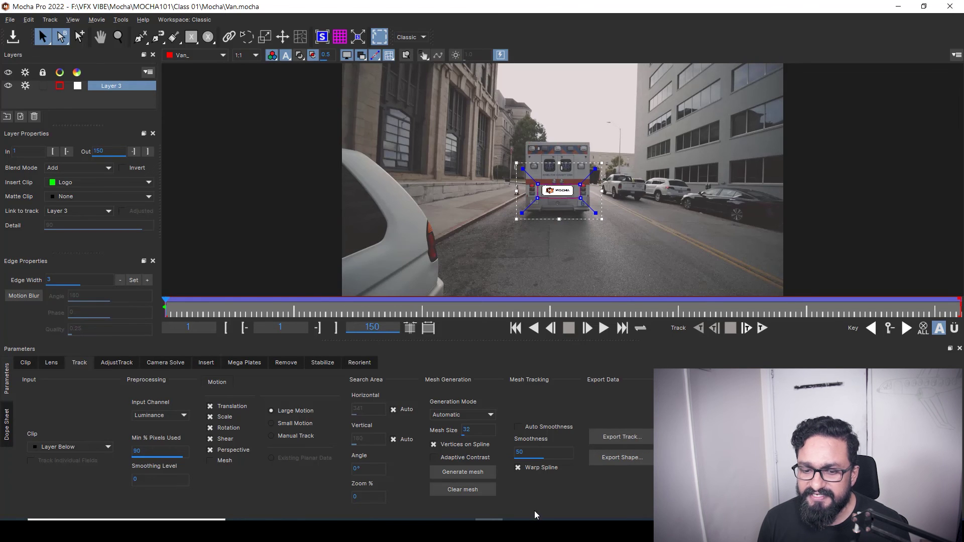
- Switch back to After Effects, hide the existing null and create a second null object in the Van composition
{"action": "key", "text": "alt+Tab"}
{"action": "left_click", "coordinate": [7, 345]}
{"action": "right_click", "coordinate": [115, 425]}
{"action": "mouse_move", "coordinate": [222, 318]}
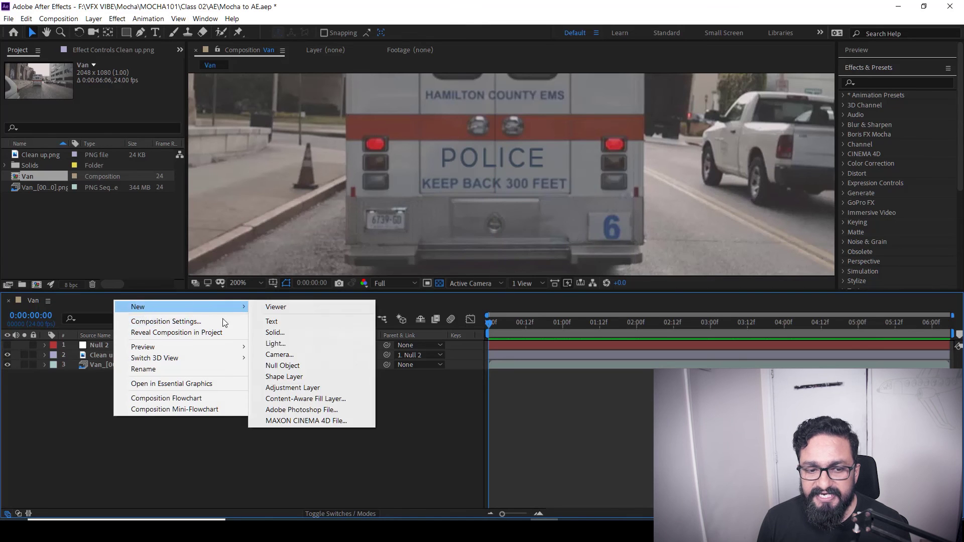
{"action": "left_click", "coordinate": [290, 366]}
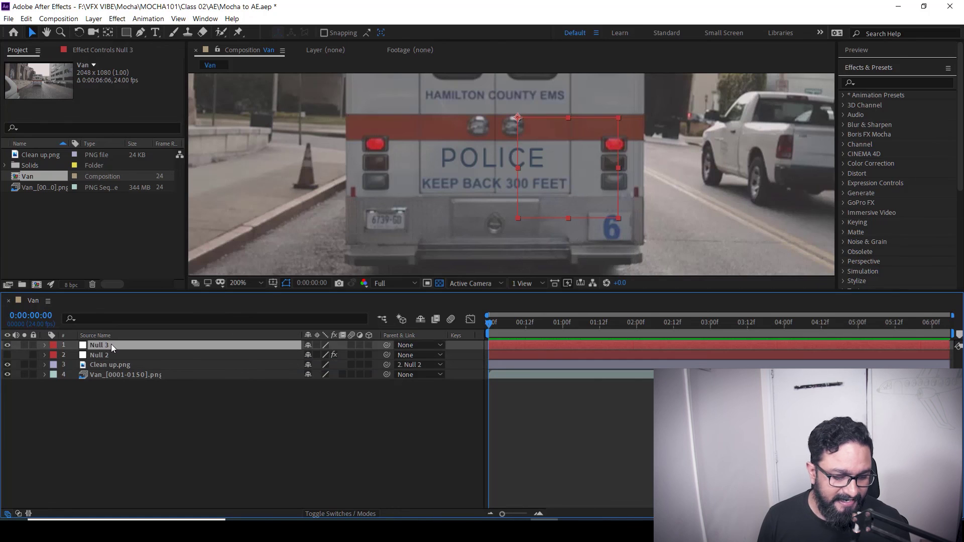
- Paste the copied tracking data onto the new null and reveal its transform keyframes
{"action": "key", "text": "ctrl+v"}
{"action": "left_click", "coordinate": [153, 385]}
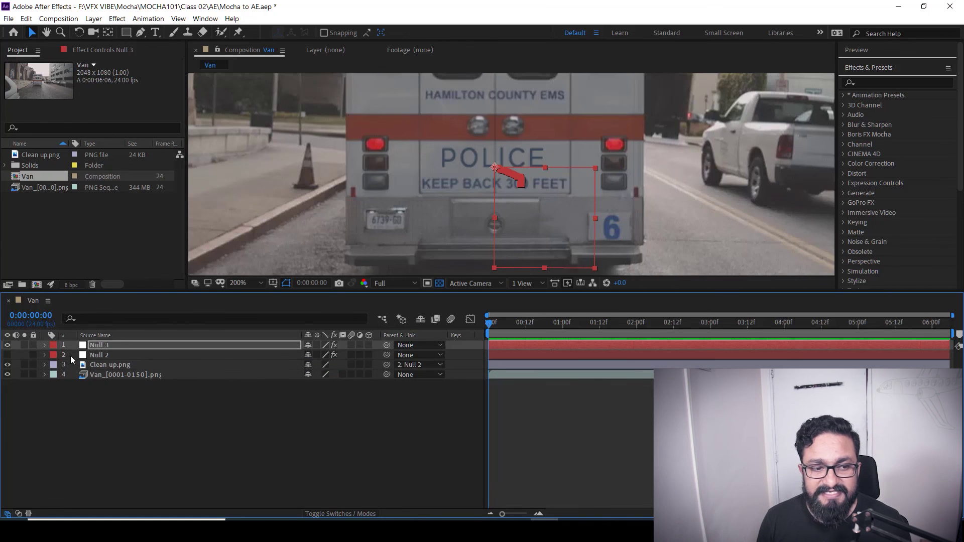
{"action": "left_click", "coordinate": [45, 345]}
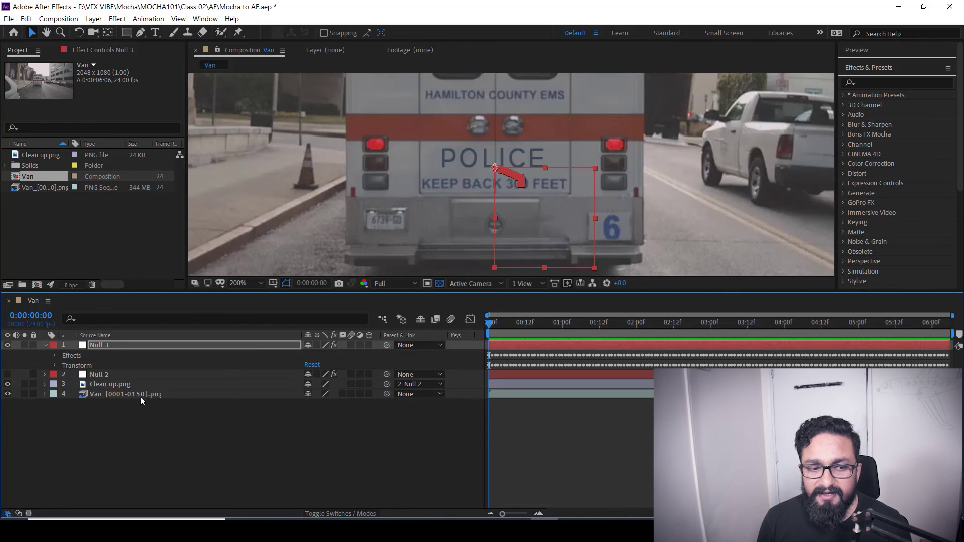
{"action": "left_click", "coordinate": [55, 365]}
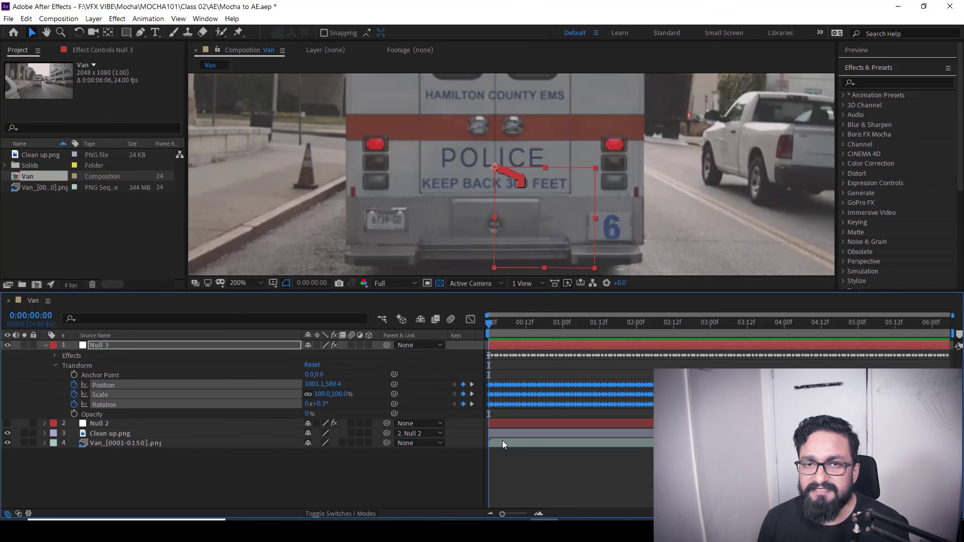
- Collapse the new null's properties and change the Clean up.png layer's parent to that null
{"action": "left_click", "coordinate": [45, 345]}
{"action": "left_click", "coordinate": [146, 384]}
{"action": "left_click", "coordinate": [118, 364]}
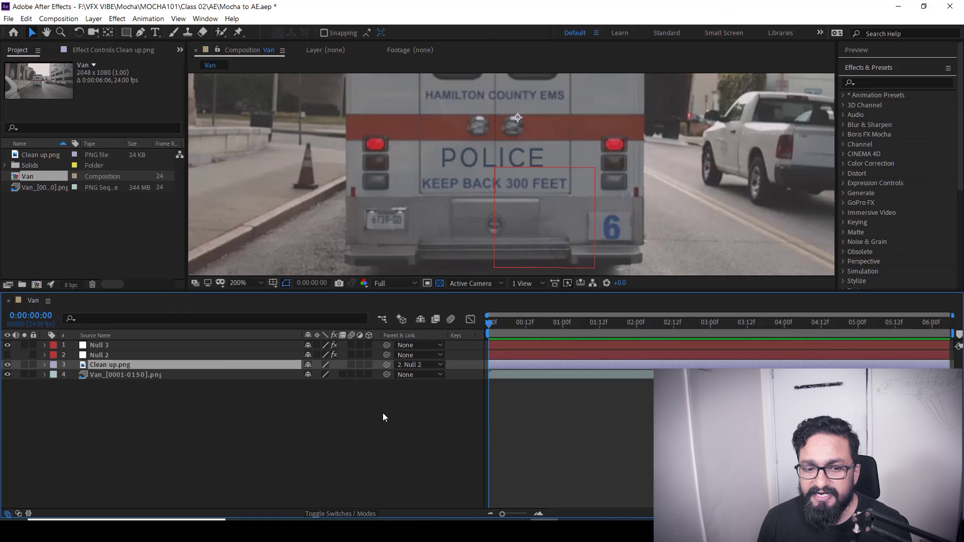
{"action": "left_click_drag", "start_coordinate": [387, 365], "coordinate": [128, 347]}
- Scrub the shot to 0:00:04:01, enlarge the composition viewer at 100% zoom and start playback to check the tracked patch
{"action": "left_click_drag", "start_coordinate": [492, 322], "coordinate": [788, 324]}
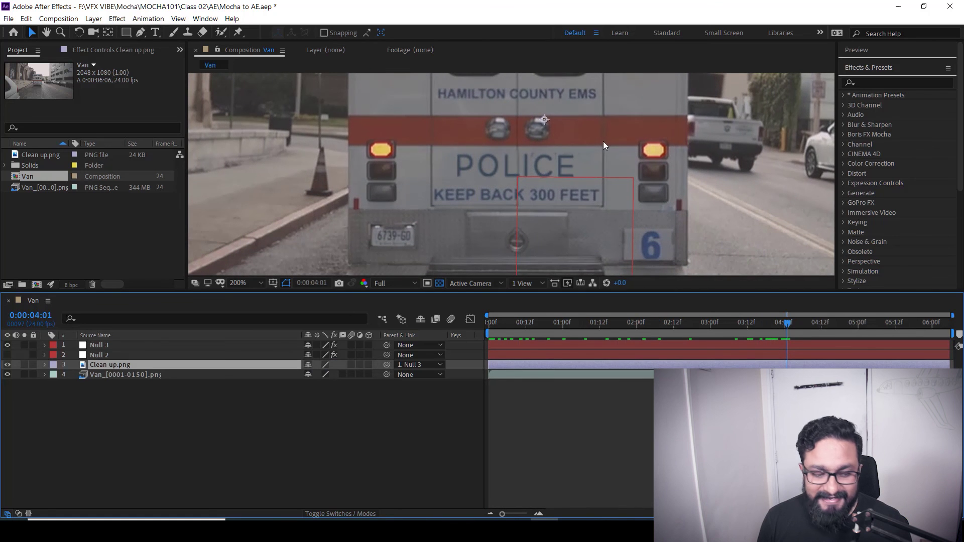
{"action": "key", "text": "grave"}
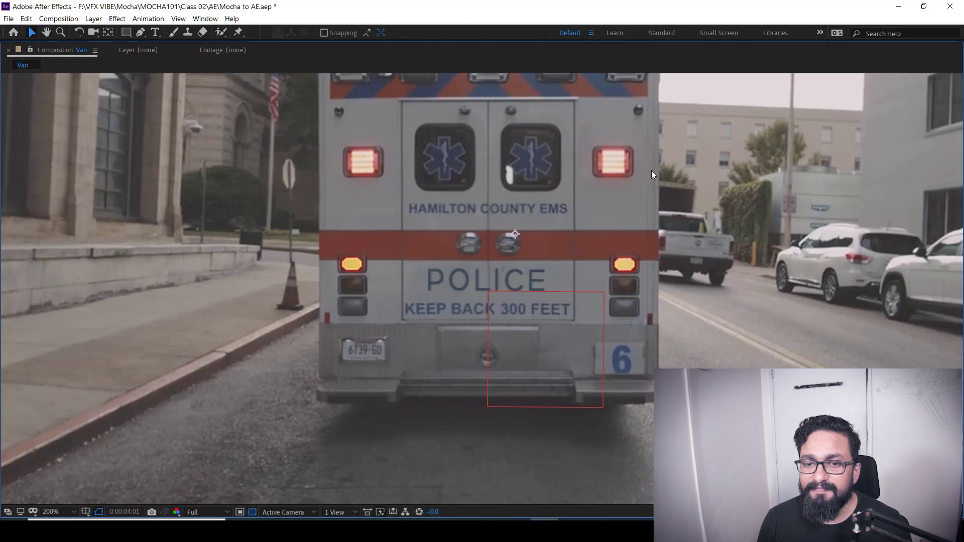
{"action": "scroll", "coordinate": [653, 180], "scroll_direction": "down", "scroll_amount": 4}
{"action": "scroll", "coordinate": [654, 182], "scroll_direction": "up", "scroll_amount": 2}
{"action": "key", "text": "space"}
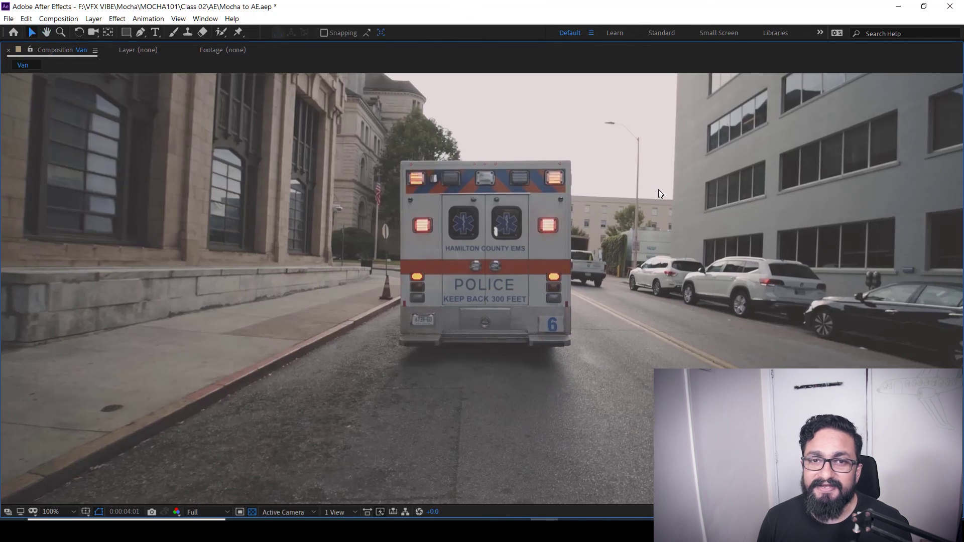